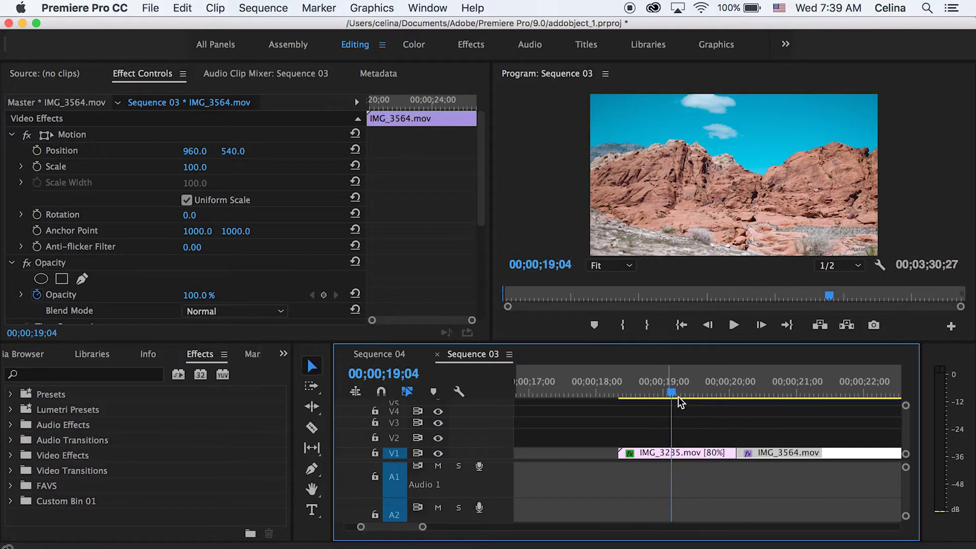
- Move the playhead to 00;00;19;14 over IMG_3235.mov and create a 1920 × 1080 title named Title 26
{"action": "left_click_drag", "start_coordinate": [674, 391], "coordinate": [699, 403]}
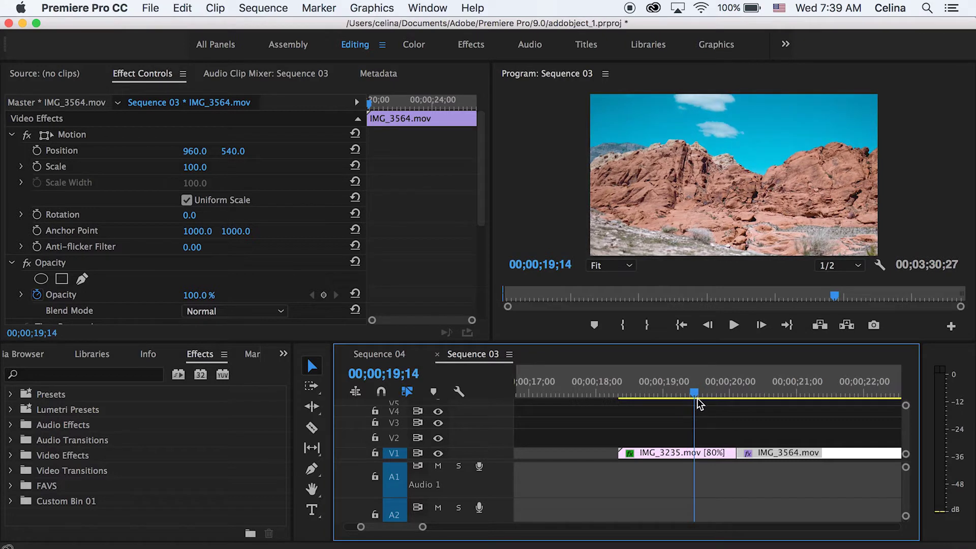
{"action": "scroll", "coordinate": [666, 473], "scroll_direction": "right", "scroll_amount": 2}
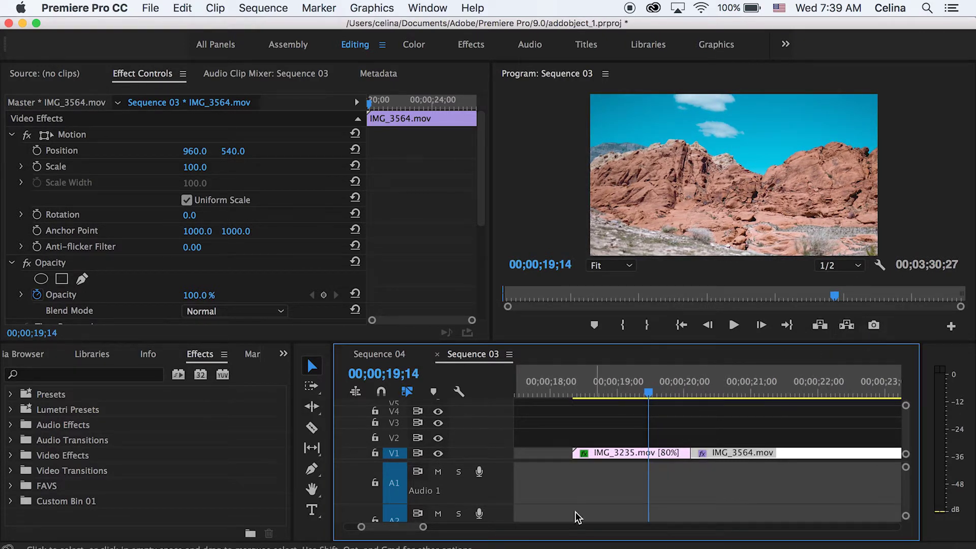
{"action": "key", "text": "super+t"}
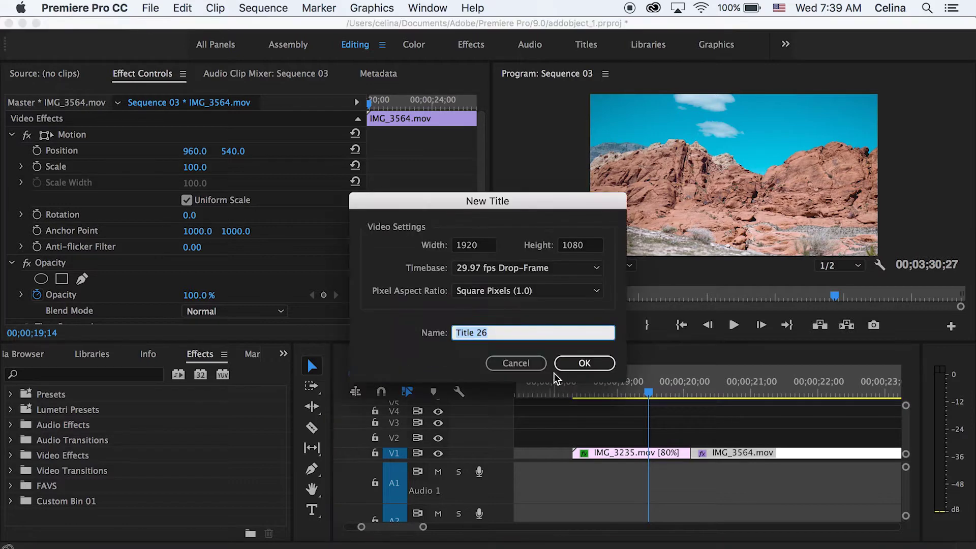
{"action": "left_click", "coordinate": [584, 364]}
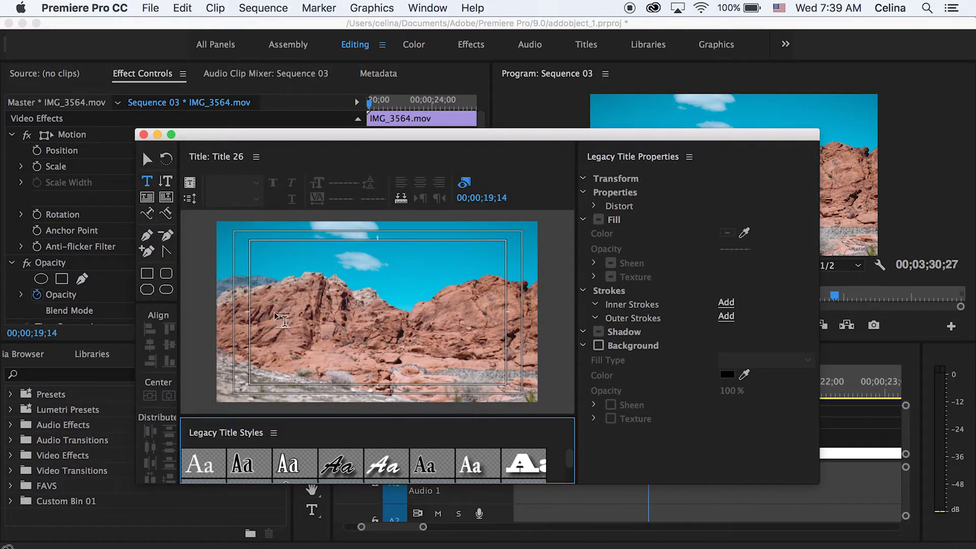
- Add the text "youtube thumbnal" to the title canvas at font size 157
{"action": "left_click", "coordinate": [274, 315]}
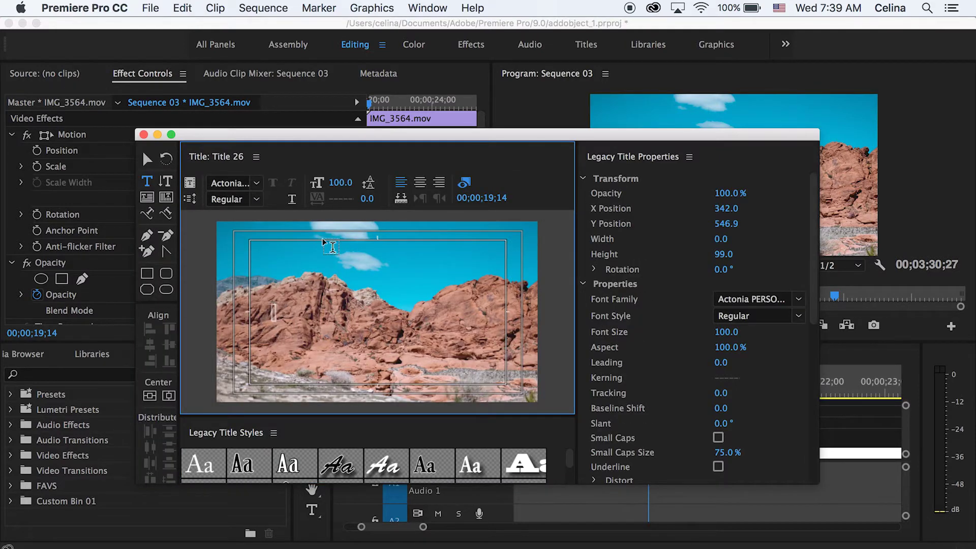
{"action": "left_click_drag", "start_coordinate": [339, 183], "coordinate": [368, 183]}
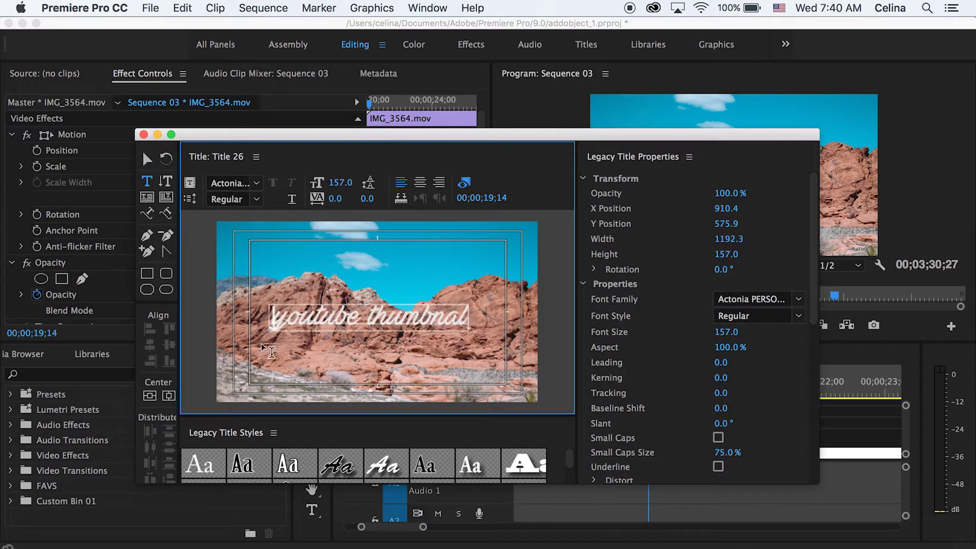
- Set the whole text's font to The Next Font and retype its first letter as "Y"
{"action": "left_click_drag", "start_coordinate": [275, 314], "coordinate": [586, 320]}
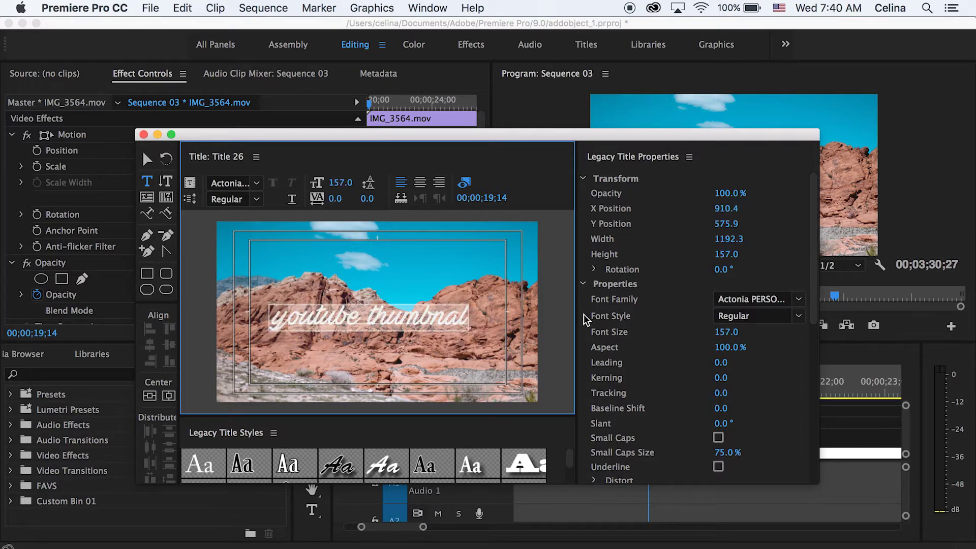
{"action": "left_click", "coordinate": [217, 182]}
{"action": "type", "text": "The Next Font"}
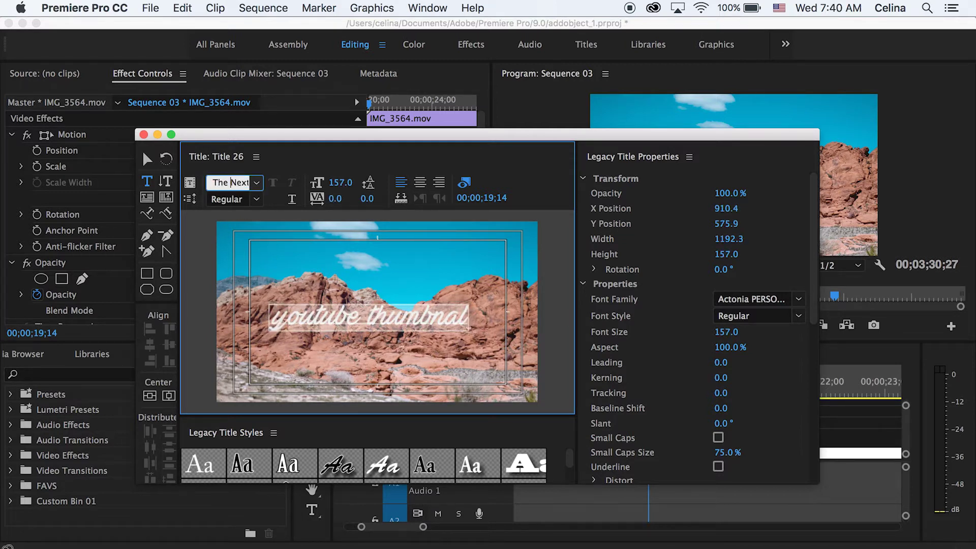
{"action": "key", "text": "Return"}
{"action": "left_click", "coordinate": [289, 318]}
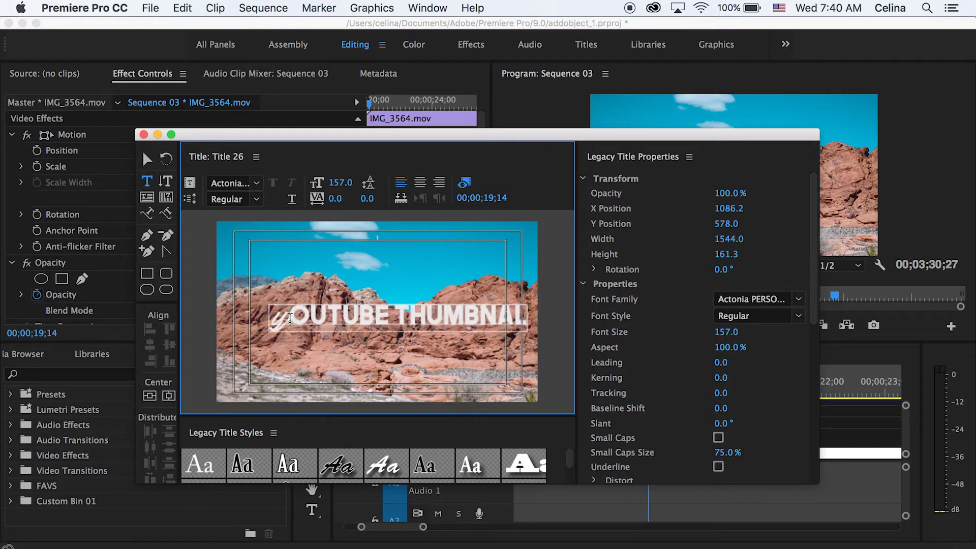
{"action": "key", "text": "BackSpace"}
{"action": "type", "text": "Y"}
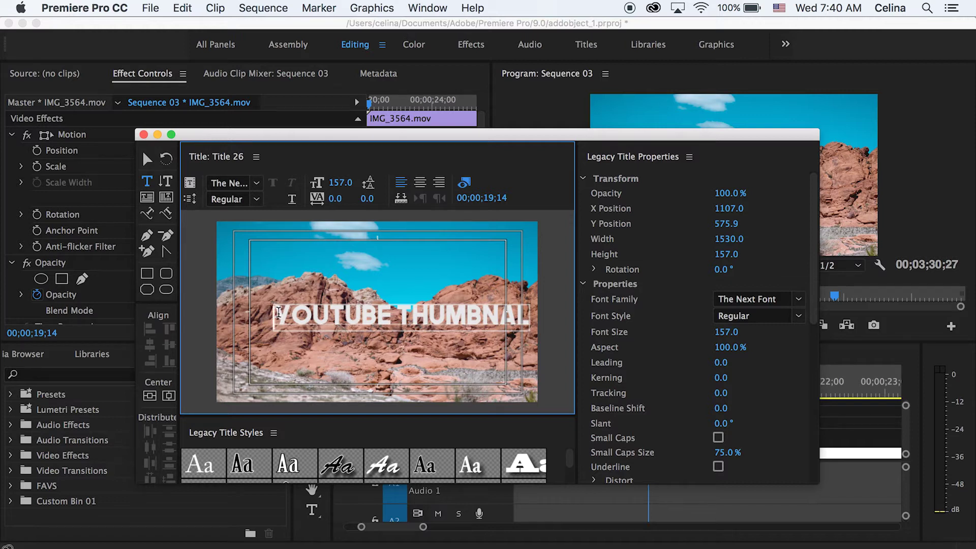
- Change the text's font to Expressway and retype it as "YOUTUBE THUMBNAIL"
{"action": "left_click", "coordinate": [238, 180]}
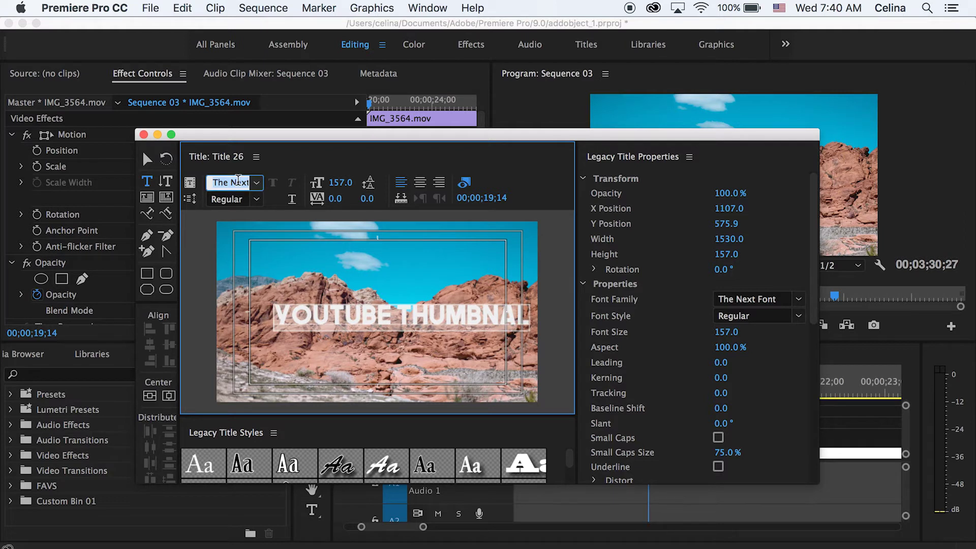
{"action": "type", "text": "Expressway"}
{"action": "key", "text": "Return"}
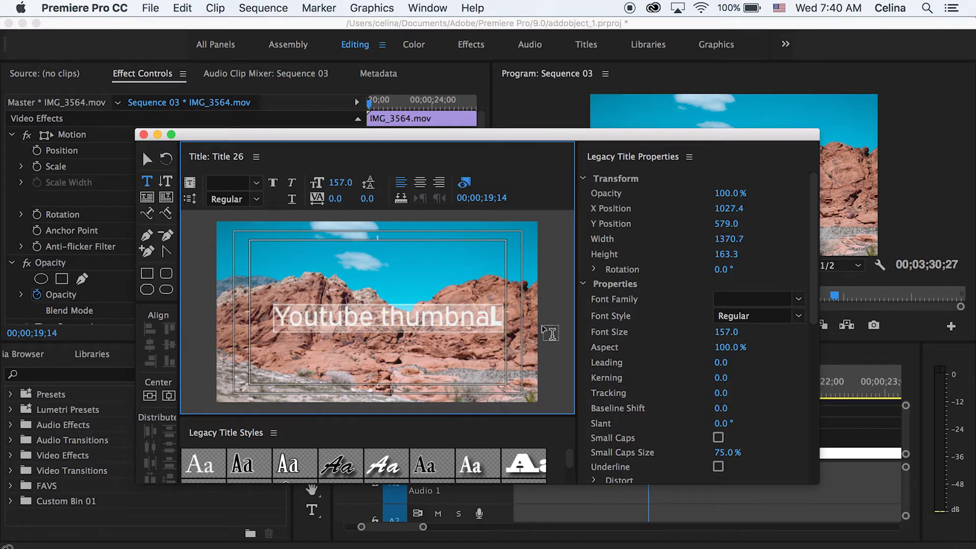
{"action": "type", "text": "YOUTUBE"}
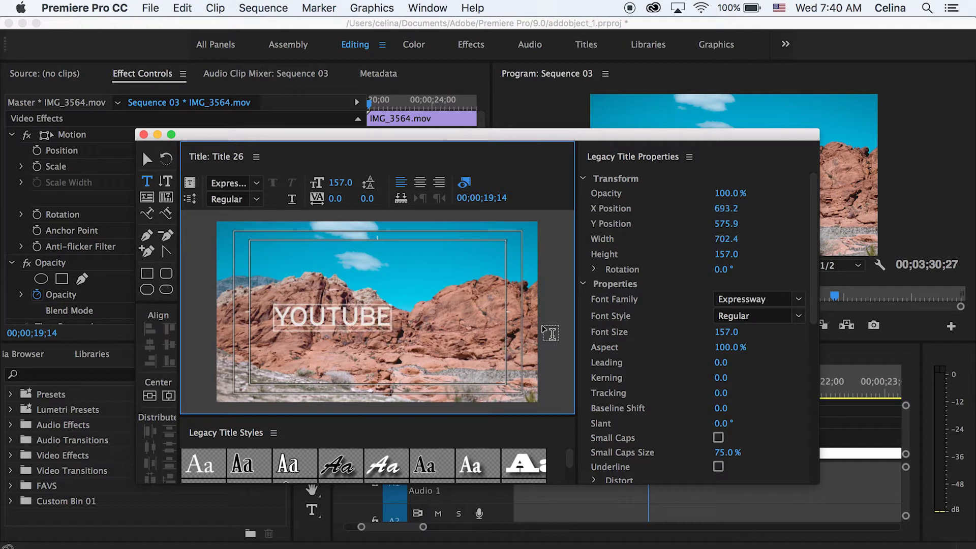
{"action": "type", "text": " THUMBNA"}
{"action": "key", "text": "BackSpace"}
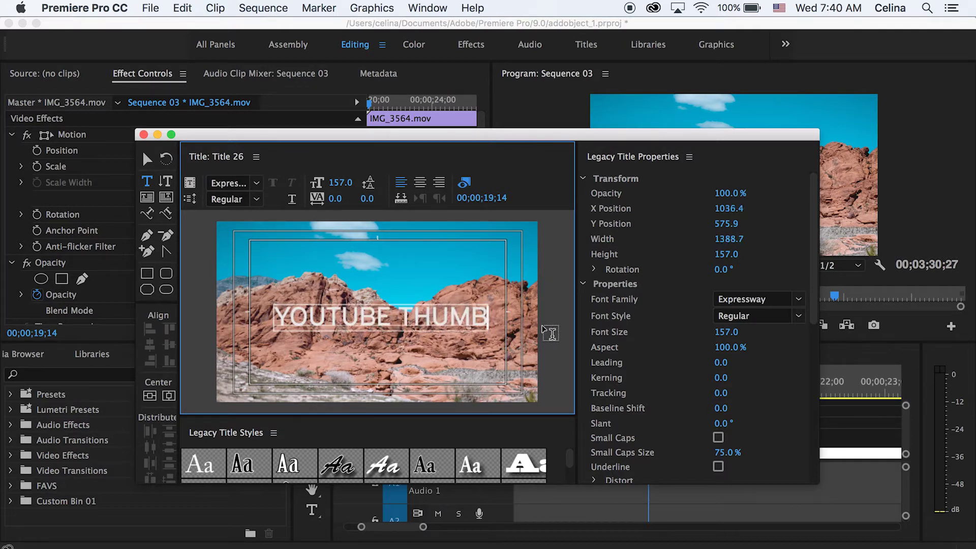
{"action": "type", "text": "NAIL"}
- Center the title text both horizontally and vertically in the frame
{"action": "left_click", "coordinate": [147, 159]}
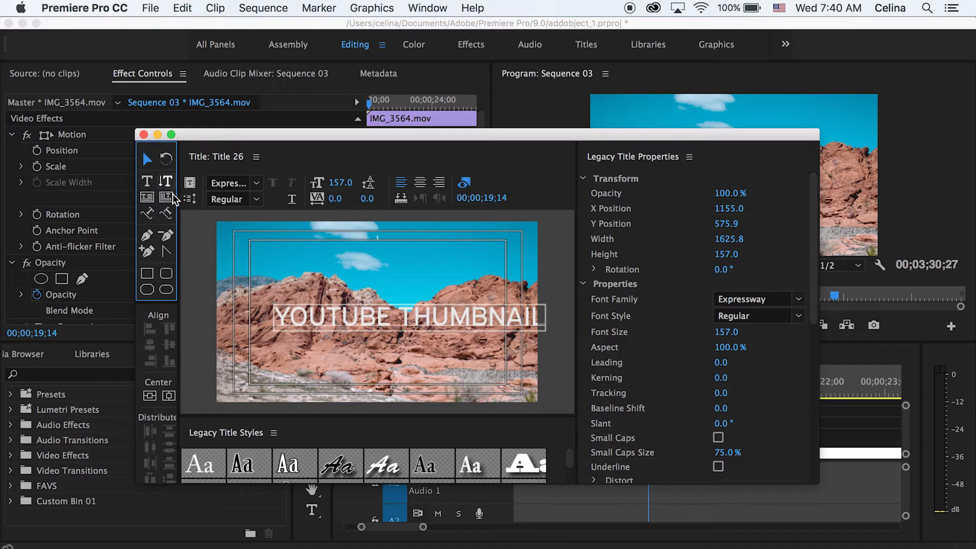
{"action": "left_click", "coordinate": [169, 396]}
{"action": "left_click", "coordinate": [168, 397]}
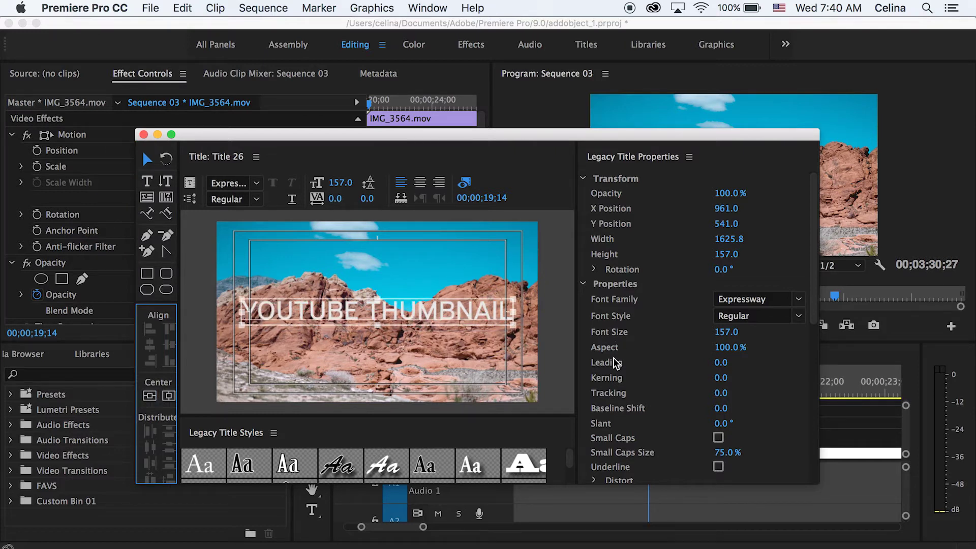
- Turn on the shadow for the title text and deselect it
{"action": "scroll", "coordinate": [636, 423], "scroll_direction": "down", "scroll_amount": 2}
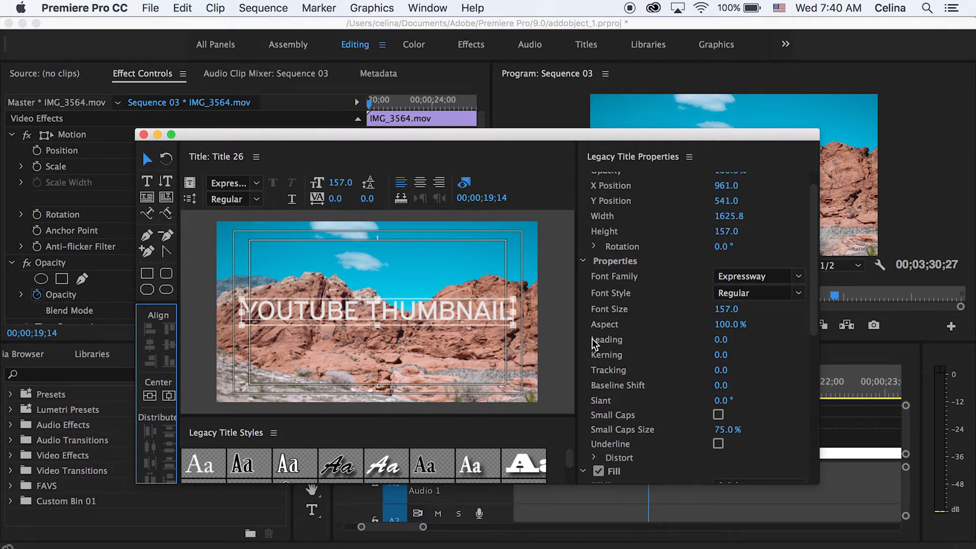
{"action": "scroll", "coordinate": [635, 397], "scroll_direction": "down", "scroll_amount": 10}
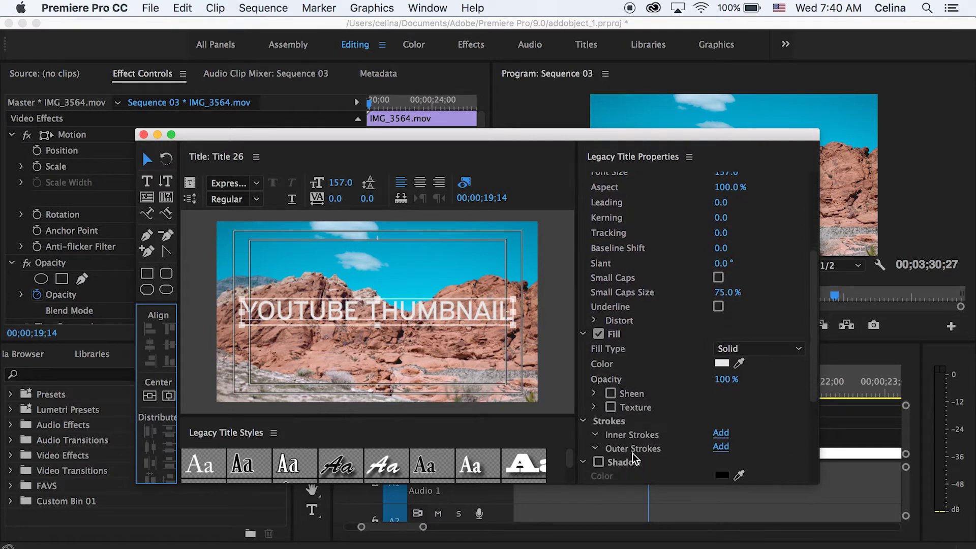
{"action": "left_click", "coordinate": [599, 451]}
{"action": "left_click", "coordinate": [541, 350]}
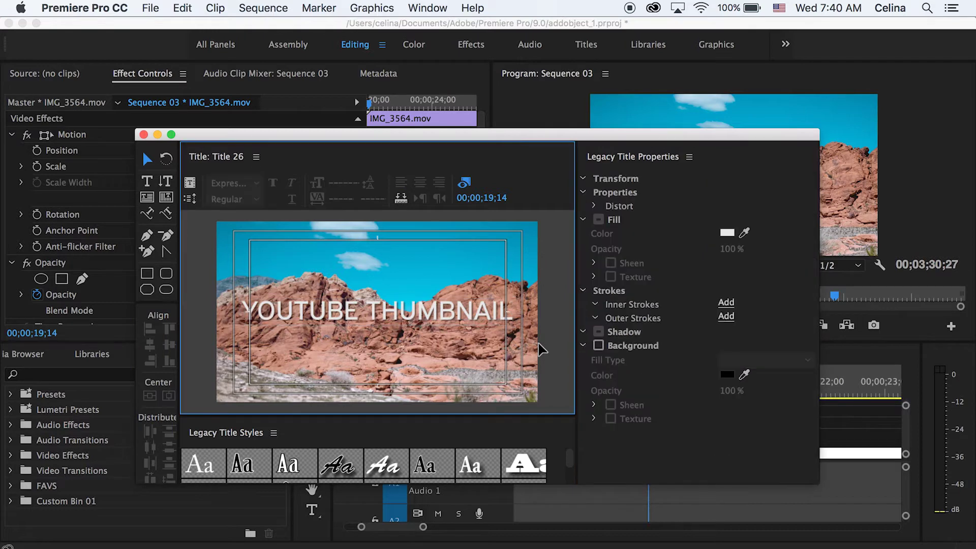
- Try larger font sizes of 165 and 168 on the title text
{"action": "left_click", "coordinate": [478, 319]}
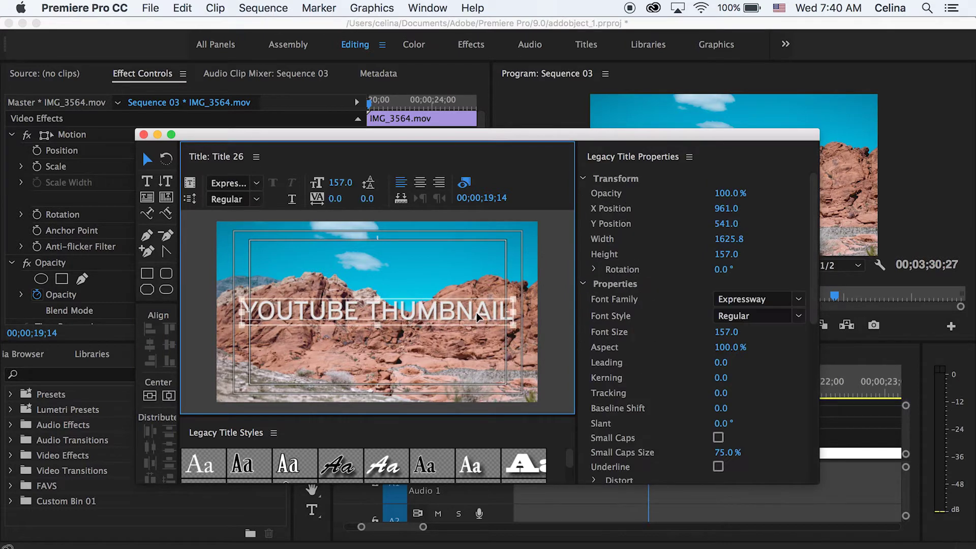
{"action": "scroll", "coordinate": [674, 303], "scroll_direction": "down", "scroll_amount": 1}
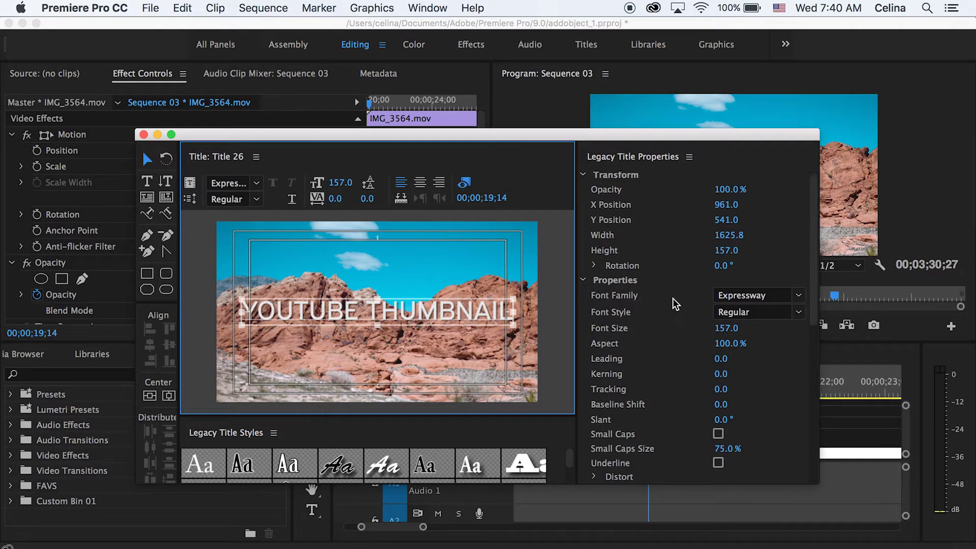
{"action": "left_click_drag", "start_coordinate": [725, 325], "coordinate": [730, 325]}
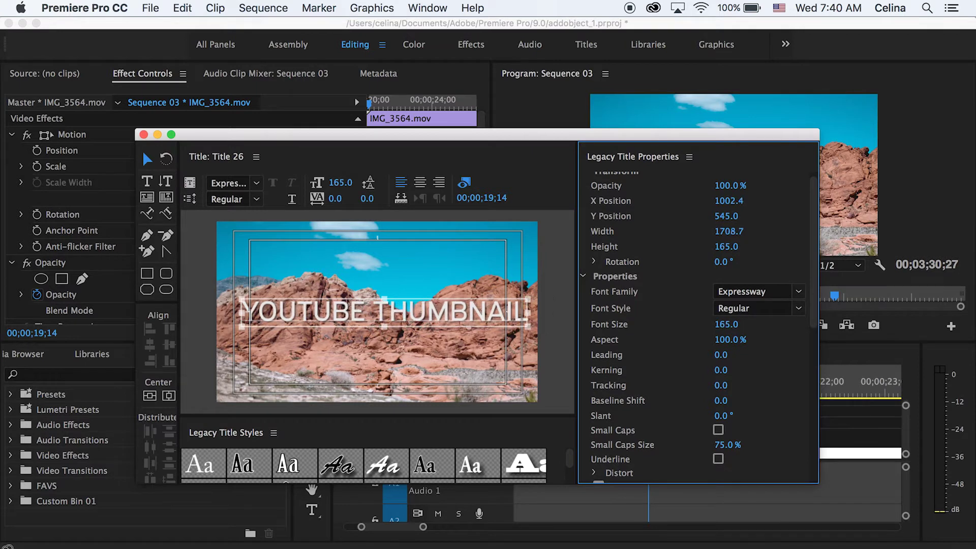
{"action": "key", "text": "super+z"}
{"action": "left_click_drag", "start_coordinate": [340, 183], "coordinate": [346, 183]}
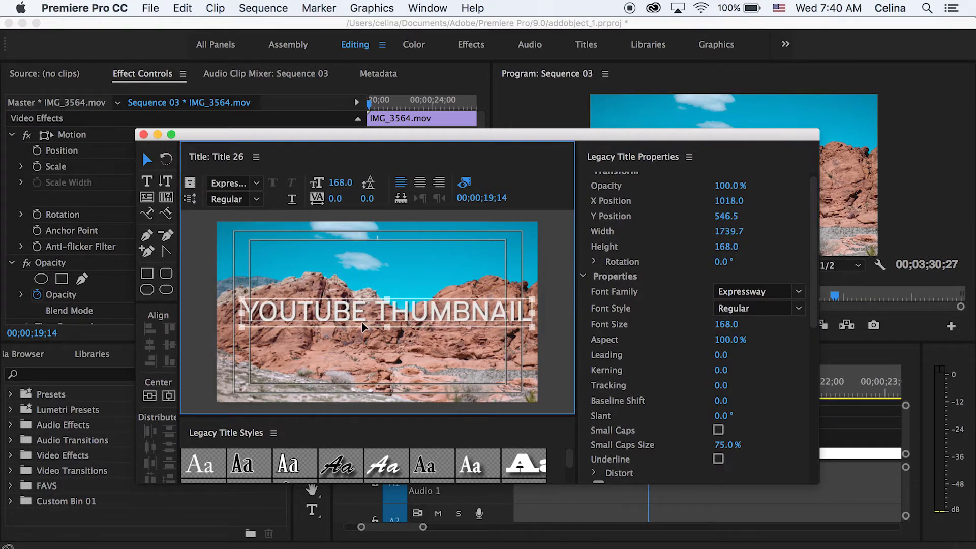
- Add the line "HOW TO" above "YOUTUBE THUMBNAIL" and center-align the two lines
{"action": "key", "text": "Return"}
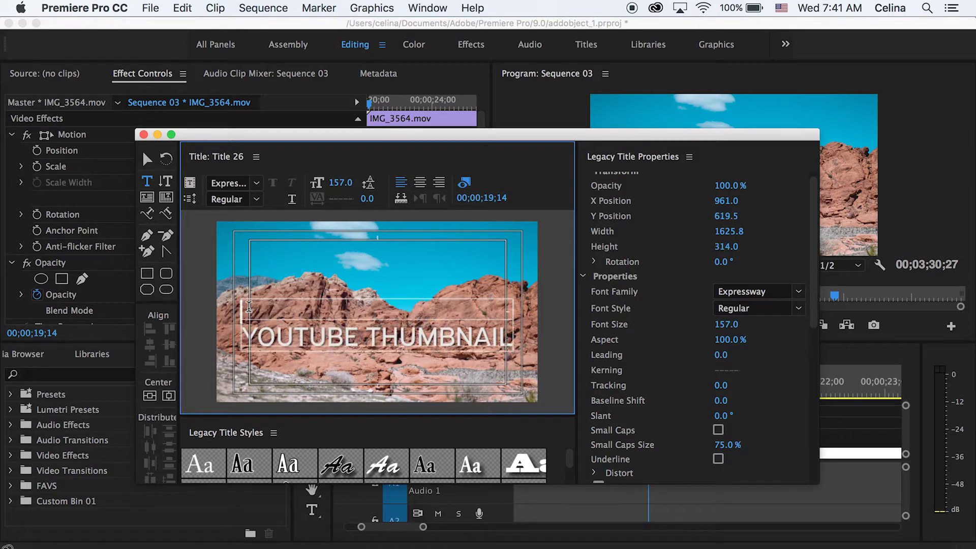
{"action": "type", "text": "HOW TO"}
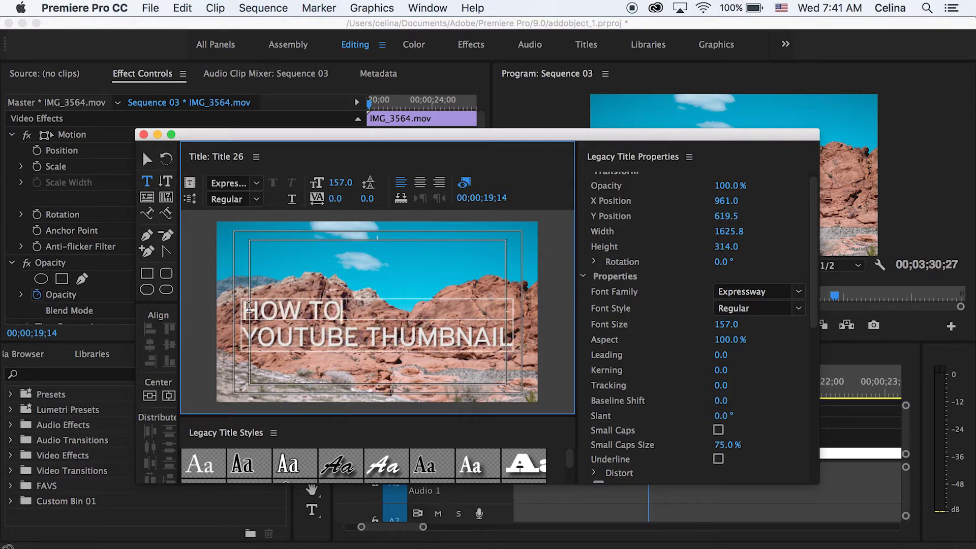
{"action": "left_click", "coordinate": [419, 181]}
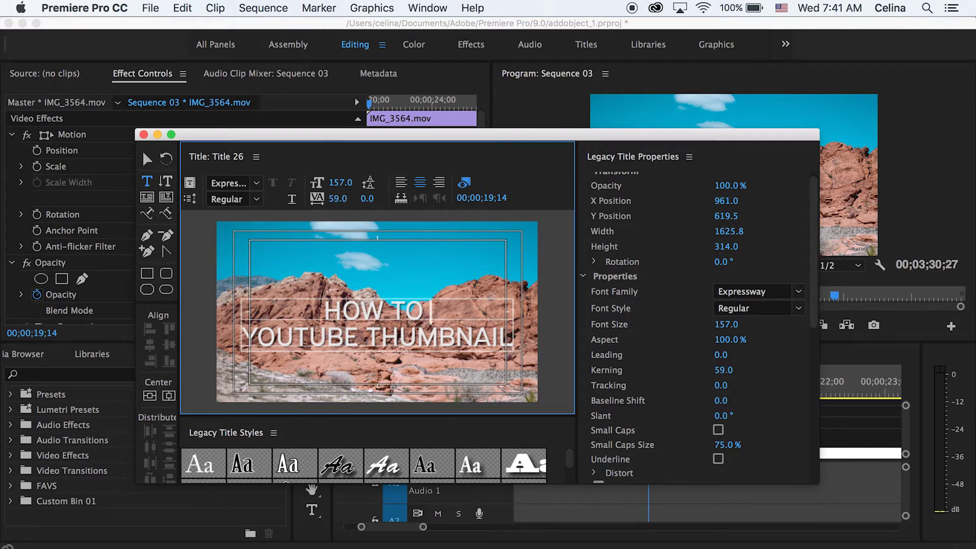
- Try tightening the kerning of both text lines to -17
{"action": "left_click_drag", "start_coordinate": [512, 332], "coordinate": [329, 316]}
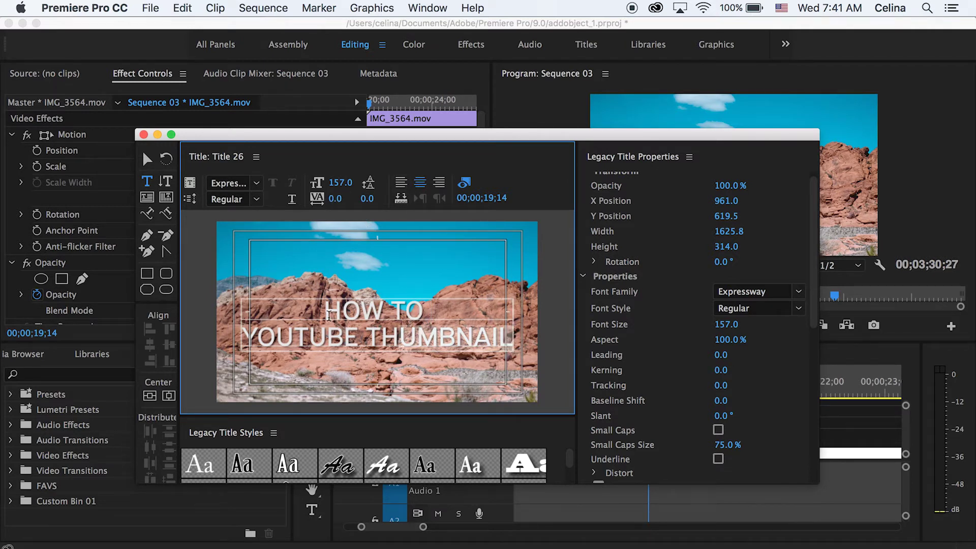
{"action": "mouse_move", "coordinate": [336, 198]}
{"action": "left_mouse_down"}
{"action": "mouse_move", "coordinate": [344, 198]}
{"action": "mouse_move", "coordinate": [326, 198]}
{"action": "left_mouse_up"}
{"action": "key", "text": "super+shift+h"}
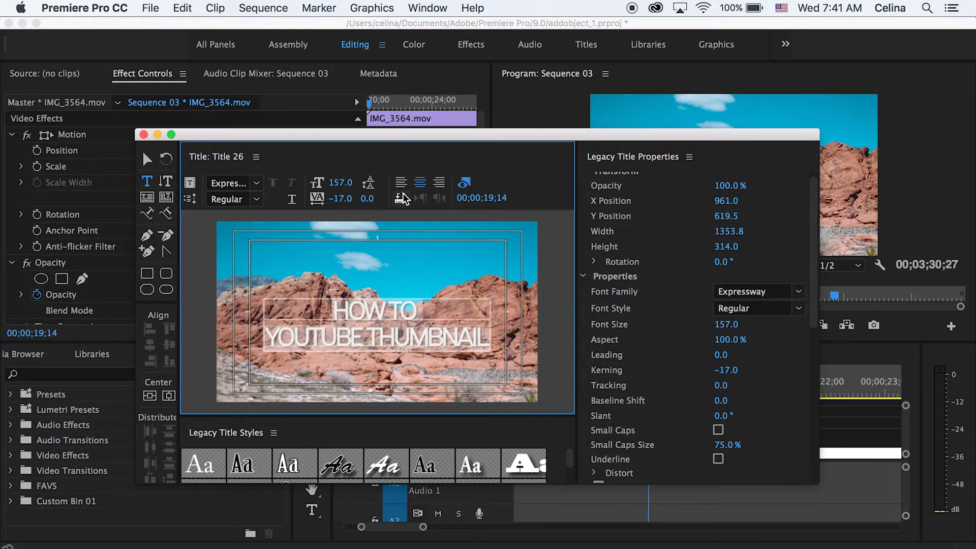
{"action": "left_click", "coordinate": [401, 199]}
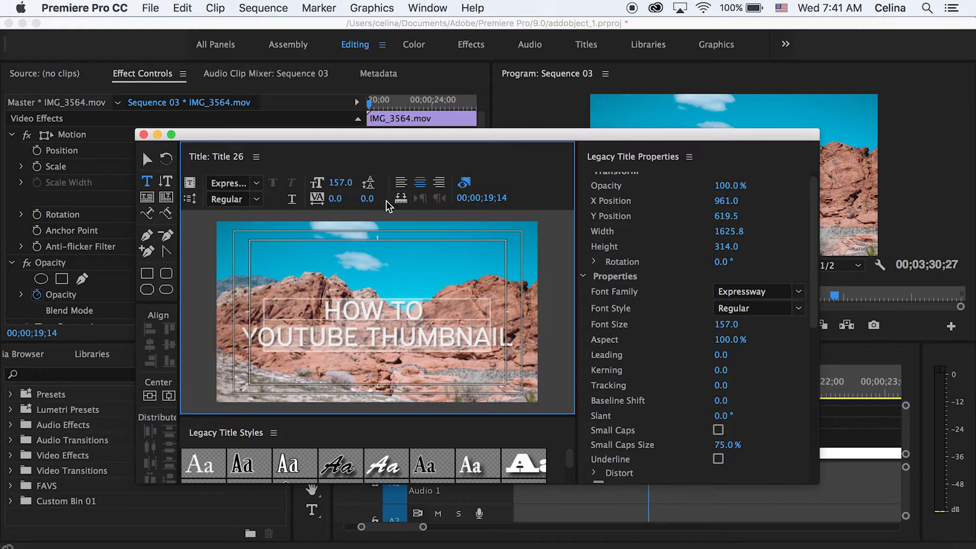
- Set the text's leading to -10 and extend the first line to "HOW TO CREATE A"
{"action": "mouse_move", "coordinate": [367, 198]}
{"action": "left_mouse_down"}
{"action": "mouse_move", "coordinate": [376, 198]}
{"action": "mouse_move", "coordinate": [362, 198]}
{"action": "left_mouse_up"}
{"action": "left_click", "coordinate": [440, 312]}
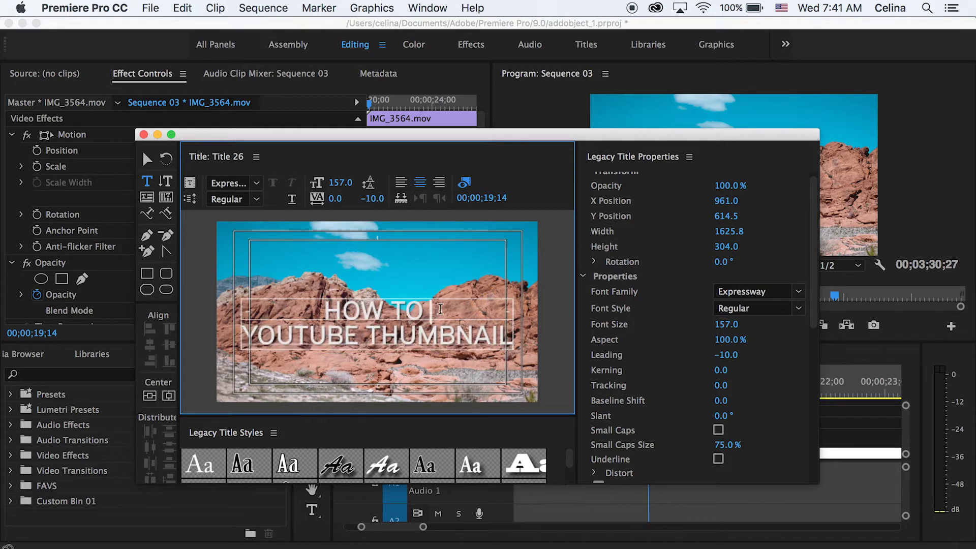
{"action": "type", "text": "CREATE A"}
{"action": "key", "text": "Escape"}
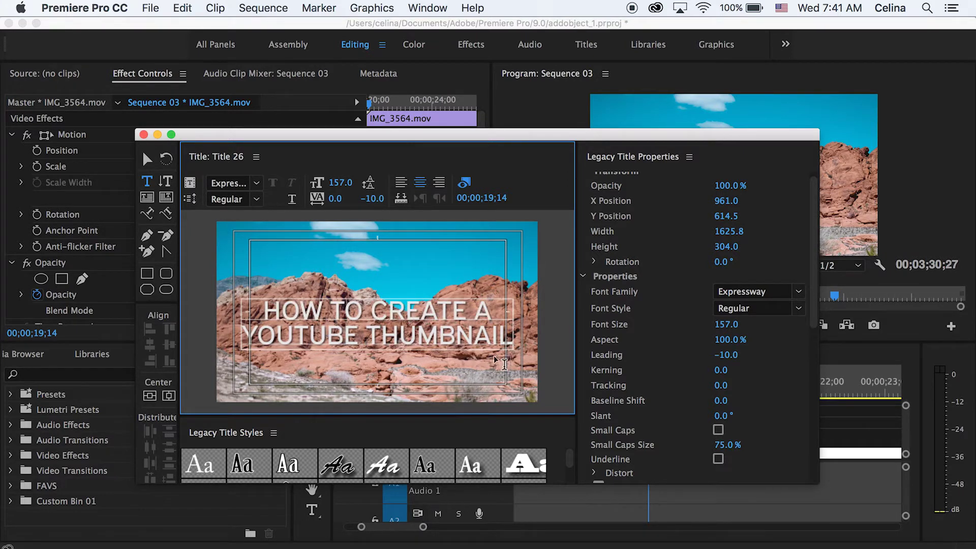
- Change the title text's solid fill color to red FF3535
{"action": "scroll", "coordinate": [696, 336], "scroll_direction": "down", "scroll_amount": 8}
{"action": "left_click", "coordinate": [721, 329]}
{"action": "left_click_drag", "start_coordinate": [544, 106], "coordinate": [740, 127]}
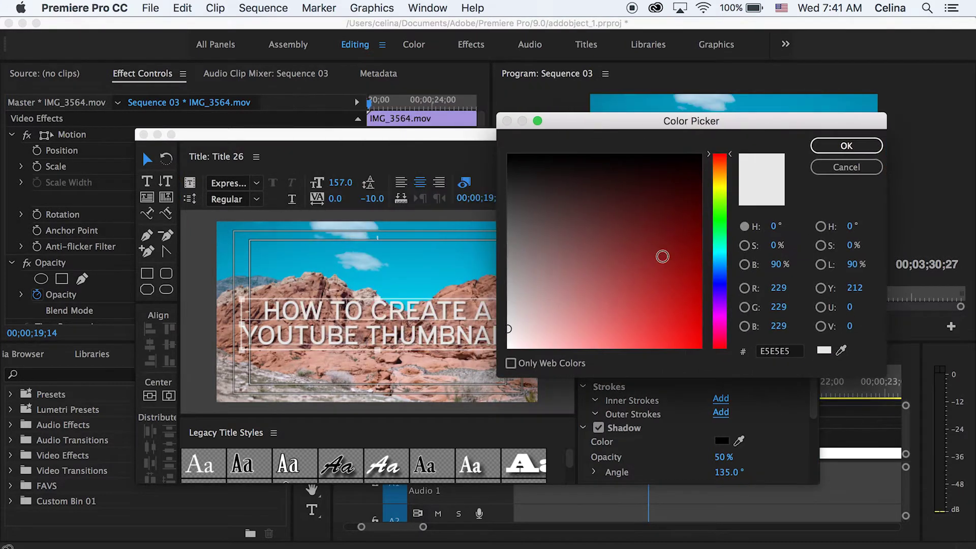
{"action": "left_click_drag", "start_coordinate": [657, 274], "coordinate": [663, 371]}
{"action": "left_click", "coordinate": [846, 146]}
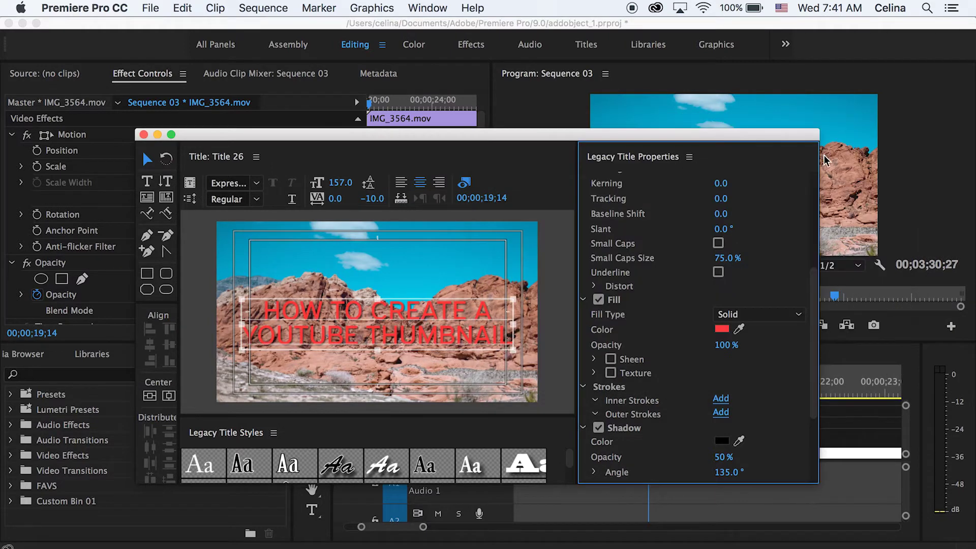
- Shift the text fill's hue to a light blue and move the title window aside
{"action": "left_click", "coordinate": [721, 329]}
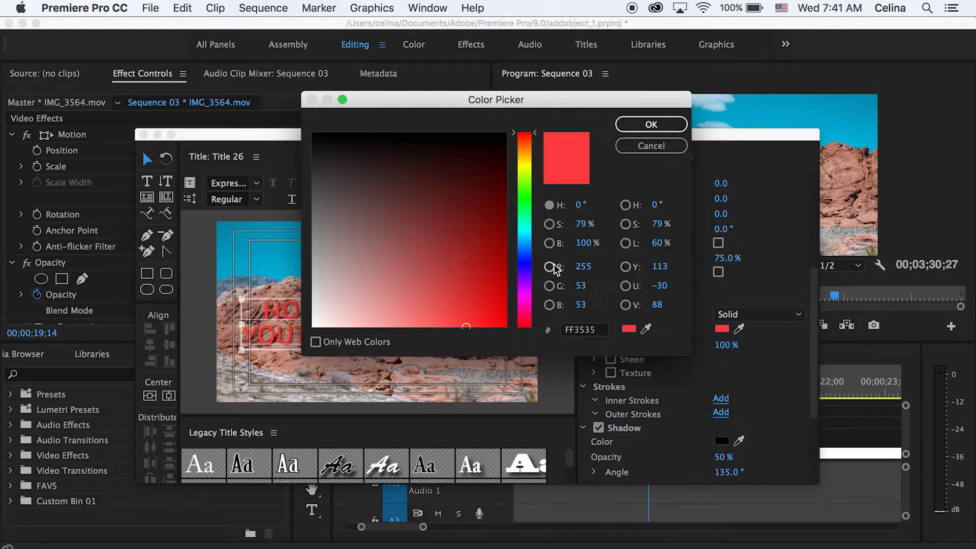
{"action": "left_click", "coordinate": [529, 238]}
{"action": "left_click", "coordinate": [651, 124]}
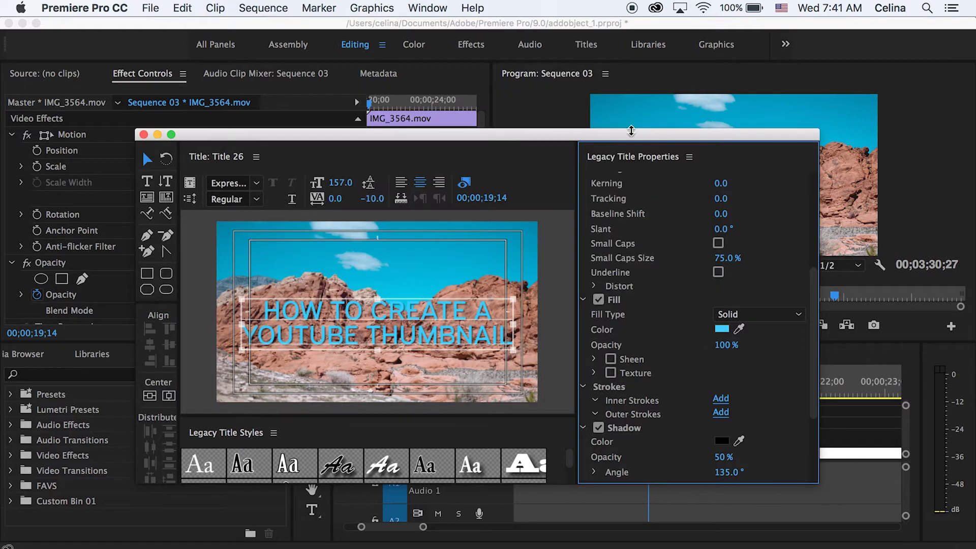
{"action": "mouse_move", "coordinate": [626, 138]}
{"action": "left_mouse_down"}
{"action": "mouse_move", "coordinate": [509, 140]}
{"action": "mouse_move", "coordinate": [554, 130]}
{"action": "left_mouse_up"}
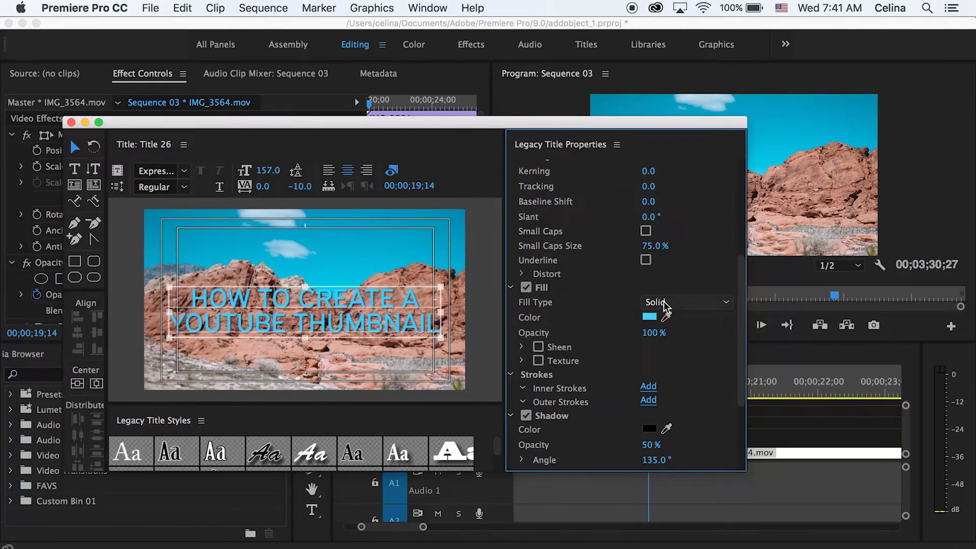
- Change the title text's fill color to light yellow F9FF7F and move the title window clear of the panels behind it
{"action": "left_click", "coordinate": [664, 304]}
{"action": "mouse_move", "coordinate": [385, 325]}
{"action": "left_mouse_down"}
{"action": "mouse_move", "coordinate": [385, 376]}
{"action": "mouse_move", "coordinate": [409, 375]}
{"action": "left_mouse_up"}
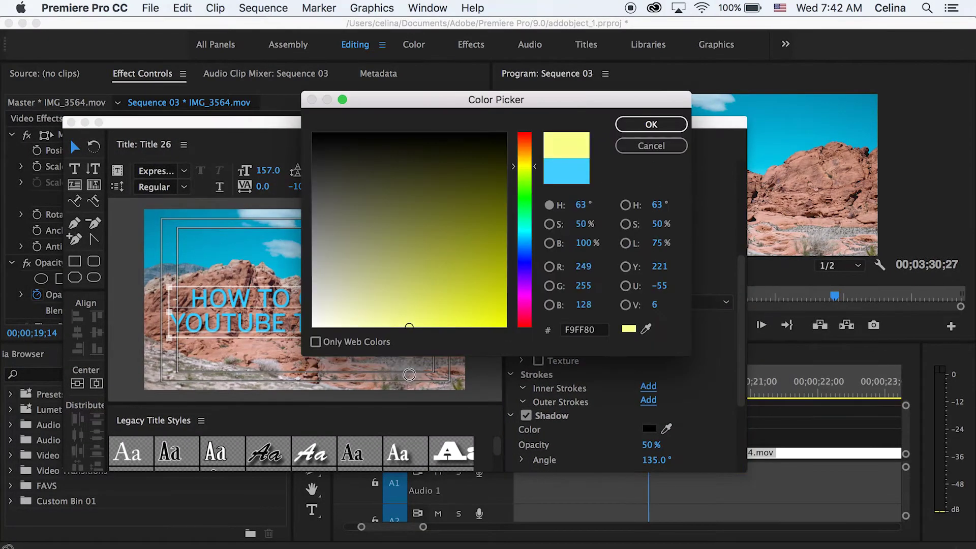
{"action": "left_click", "coordinate": [639, 126]}
{"action": "left_click", "coordinate": [483, 304]}
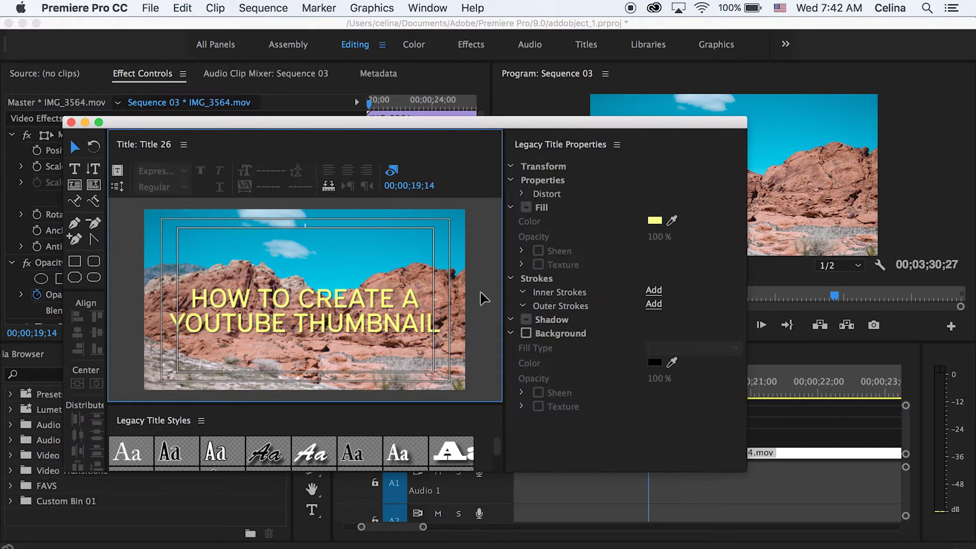
{"action": "left_click_drag", "start_coordinate": [521, 127], "coordinate": [593, 141]}
{"action": "left_click", "coordinate": [381, 334]}
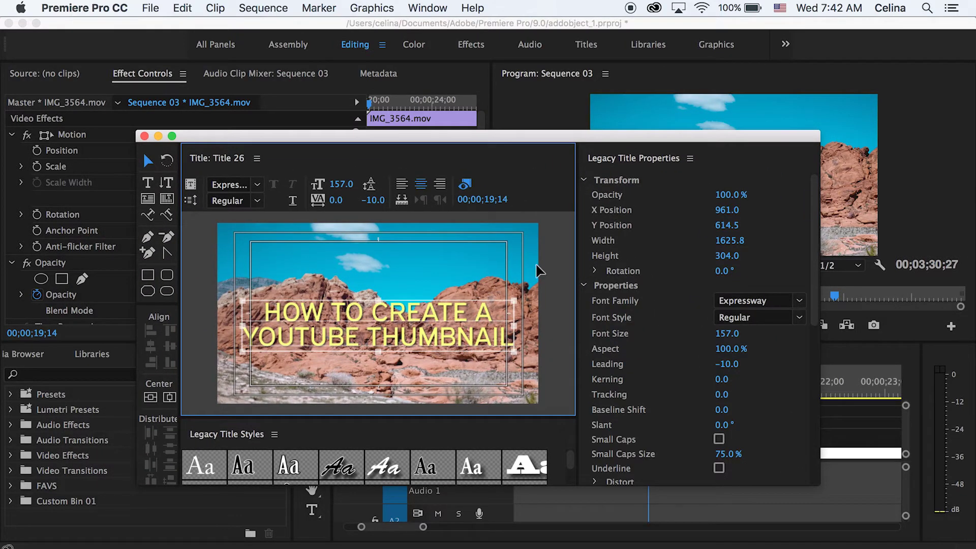
{"action": "left_click", "coordinate": [560, 250]}
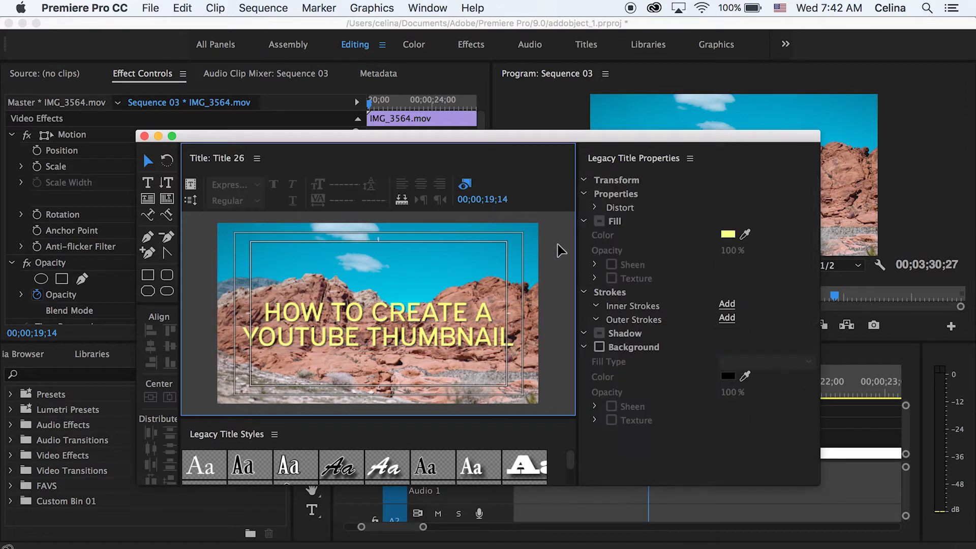
- Delete the line "HOW TO CREATE A" so the title reads only "YOUTUBE THUMBNAIL", and close the title editor
{"action": "left_click", "coordinate": [148, 275]}
{"action": "left_click", "coordinate": [147, 183]}
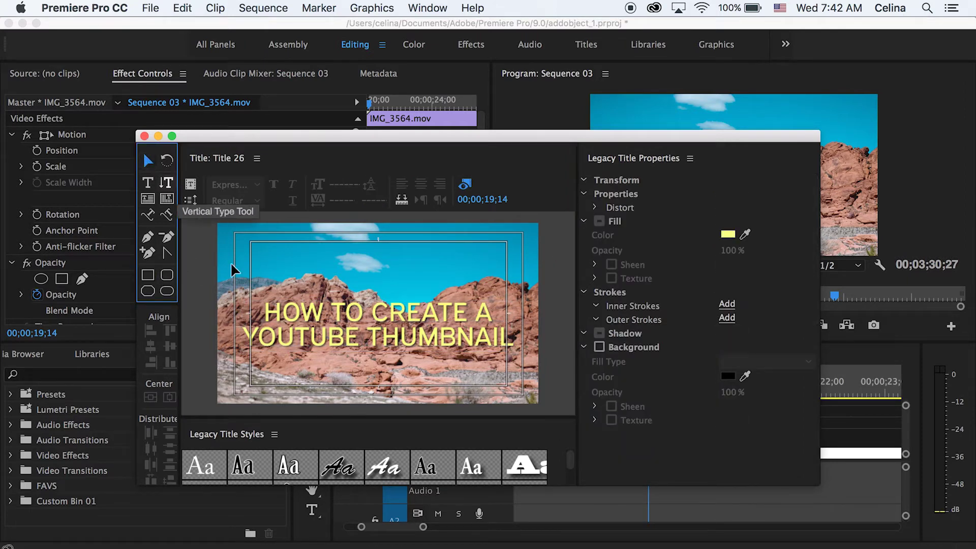
{"action": "left_click", "coordinate": [248, 337]}
{"action": "key", "text": "BackSpace"}
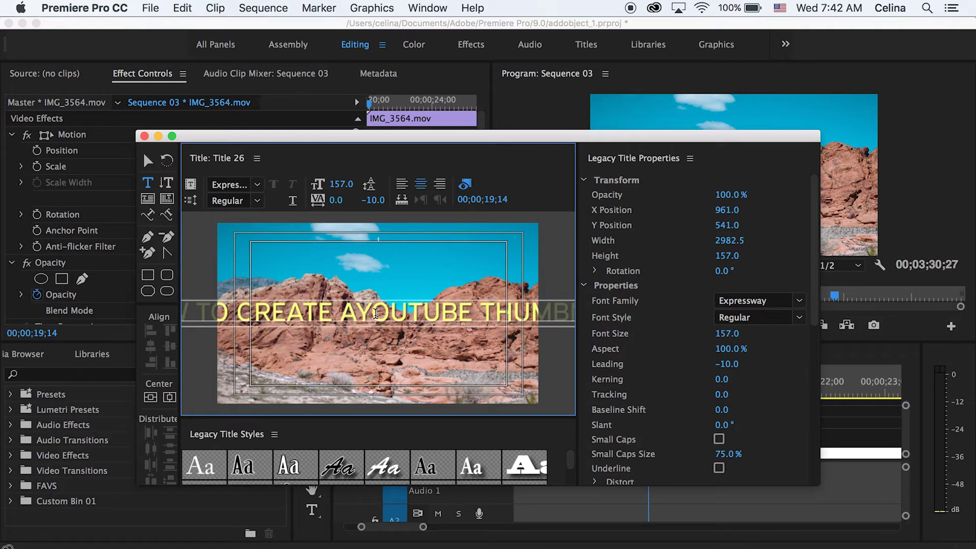
{"action": "left_click_drag", "start_coordinate": [360, 311], "coordinate": [166, 308]}
{"action": "key", "text": "BackSpace"}
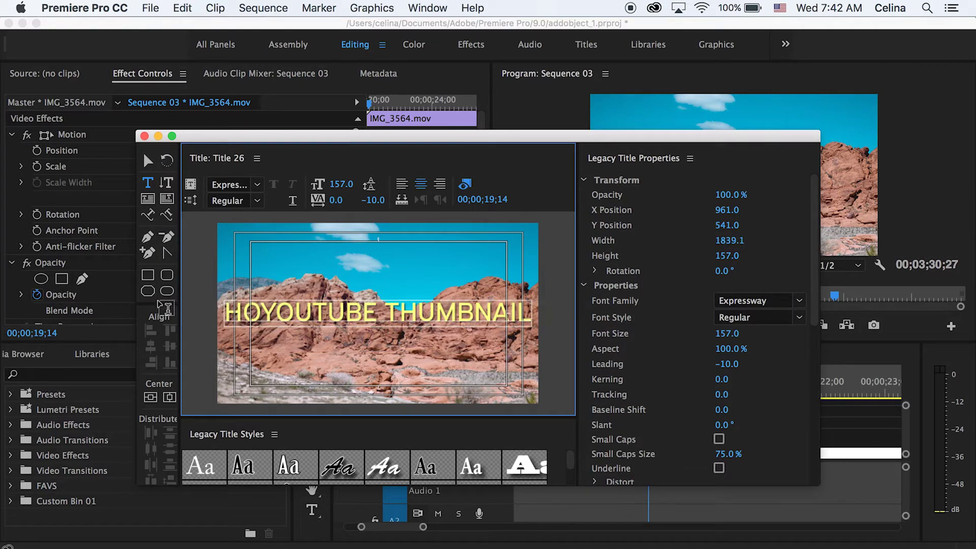
{"action": "key", "text": "BackSpace"}
{"action": "key", "text": "BackSpace"}
{"action": "left_click", "coordinate": [147, 274]}
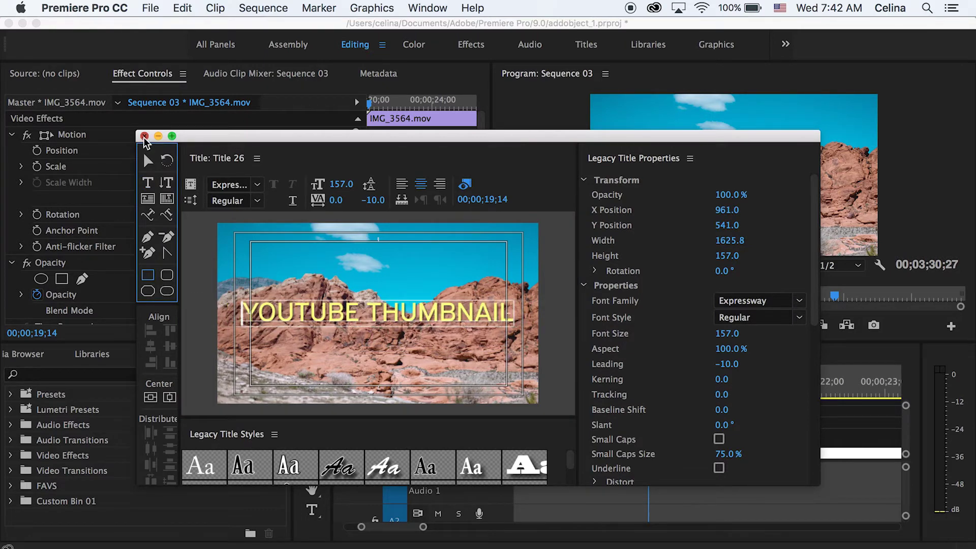
{"action": "left_click", "coordinate": [145, 135]}
- Place Title 26 on track V2 above IMG_3235.mov and set its scale to 109
{"action": "left_click_drag", "start_coordinate": [86, 474], "coordinate": [624, 438]}
{"action": "left_click", "coordinate": [641, 435]}
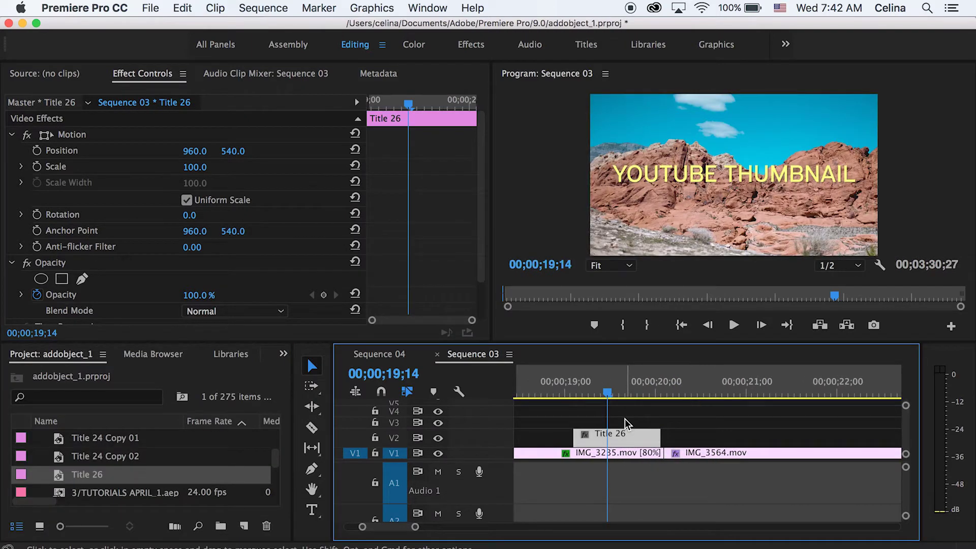
{"action": "left_click_drag", "start_coordinate": [197, 168], "coordinate": [201, 167]}
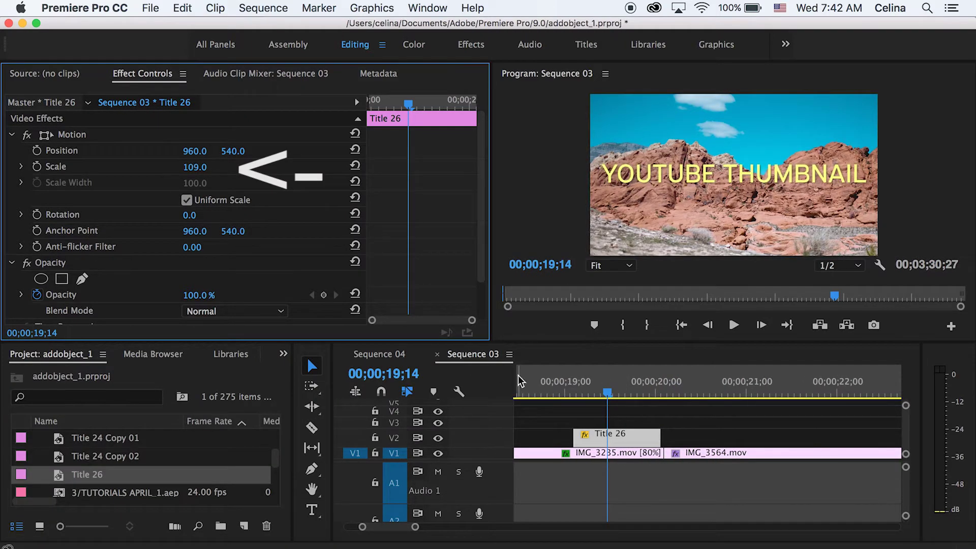
{"action": "left_click", "coordinate": [612, 412]}
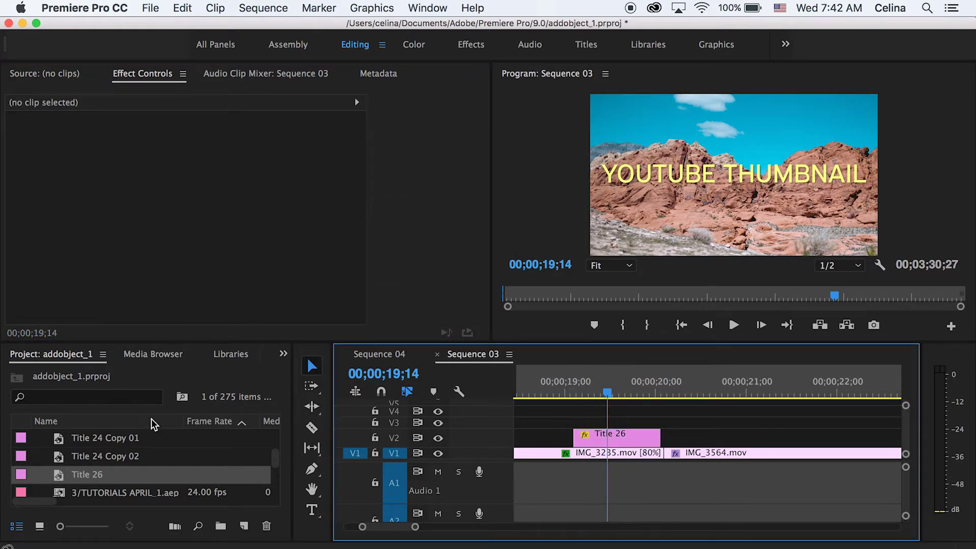
- Create a new title named "SOLID" and draw a rectangle about 1820 by 166 over the YOUTUBE THUMBNAIL text
{"action": "left_click", "coordinate": [208, 468]}
{"action": "key", "text": "super+t"}
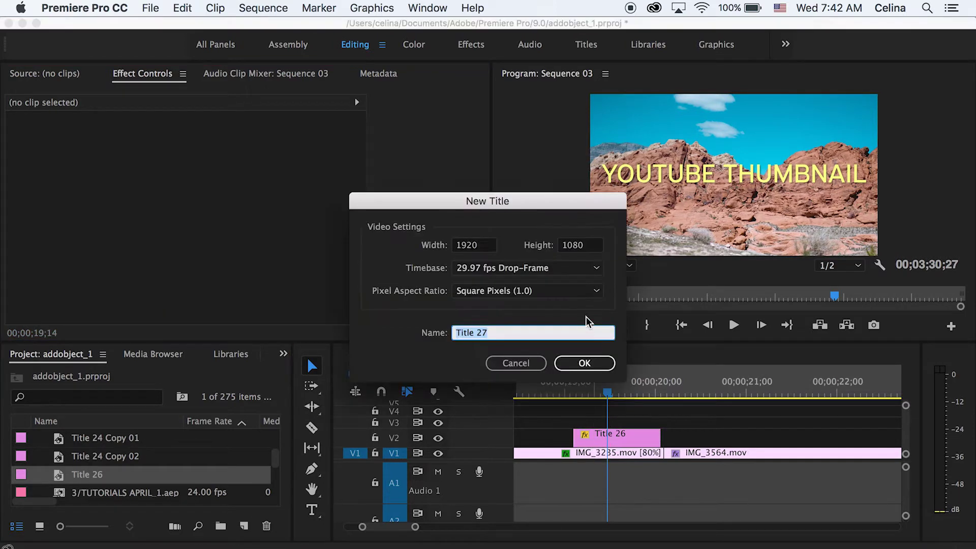
{"action": "type", "text": "SOLID"}
{"action": "key", "text": "Return"}
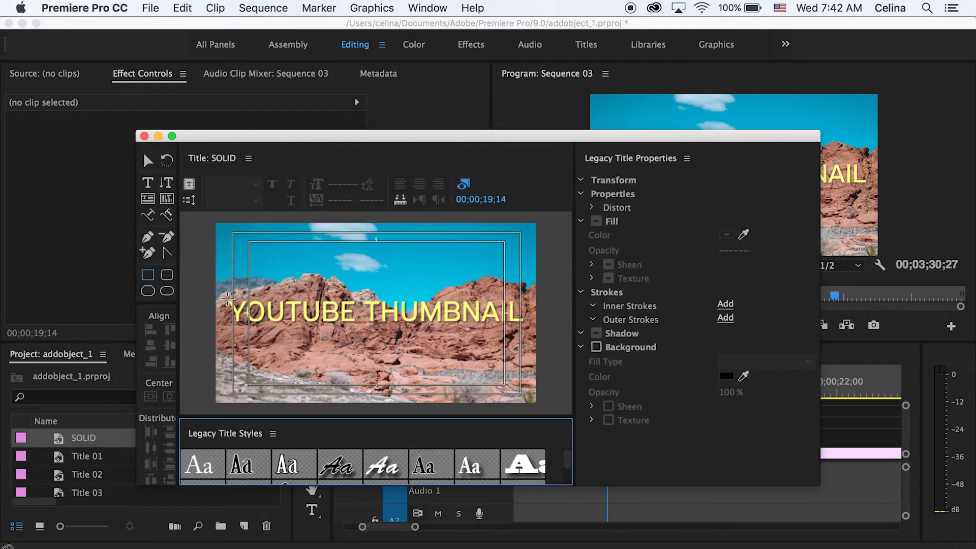
{"action": "mouse_move", "coordinate": [224, 297]}
{"action": "left_mouse_down"}
{"action": "mouse_move", "coordinate": [320, 322]}
{"action": "mouse_move", "coordinate": [528, 324]}
{"action": "left_mouse_up"}
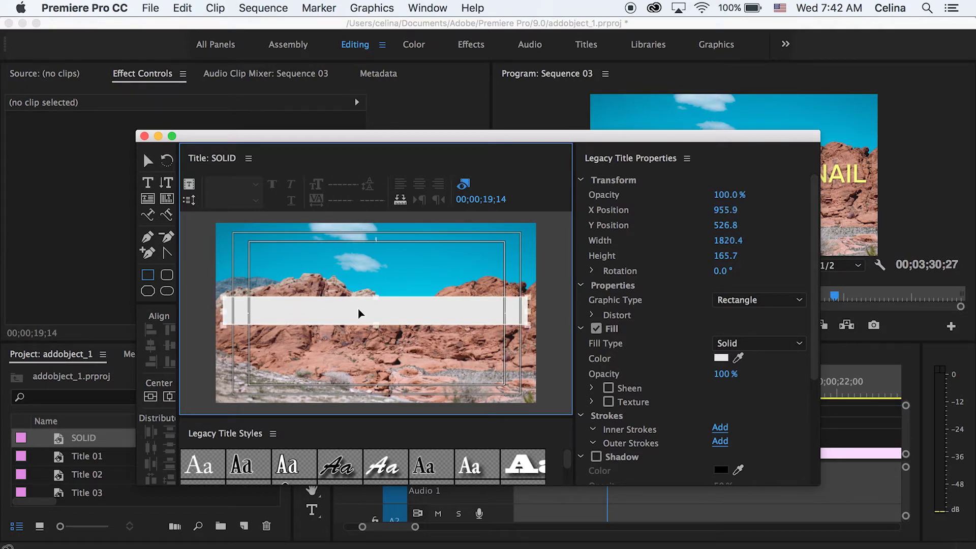
- Set the rectangle's solid fill to white FFFFFF and close the title editor
{"action": "left_click", "coordinate": [721, 358]}
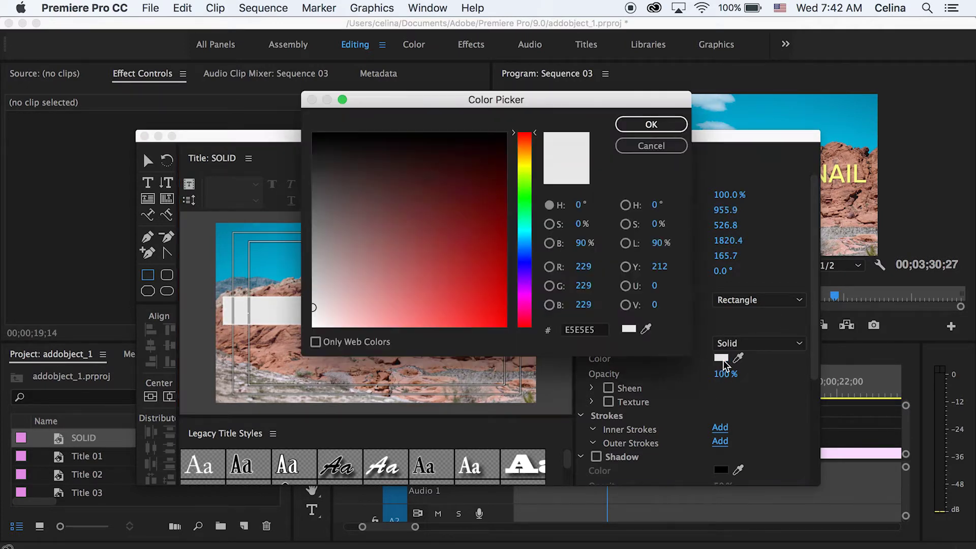
{"action": "left_click", "coordinate": [431, 254]}
{"action": "left_click", "coordinate": [566, 171]}
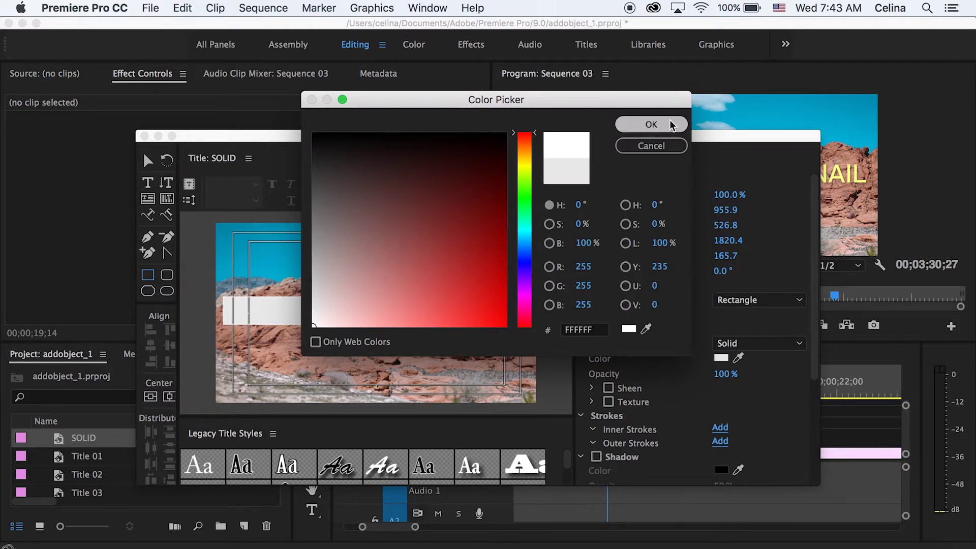
{"action": "left_click", "coordinate": [678, 122]}
{"action": "left_click", "coordinate": [145, 135]}
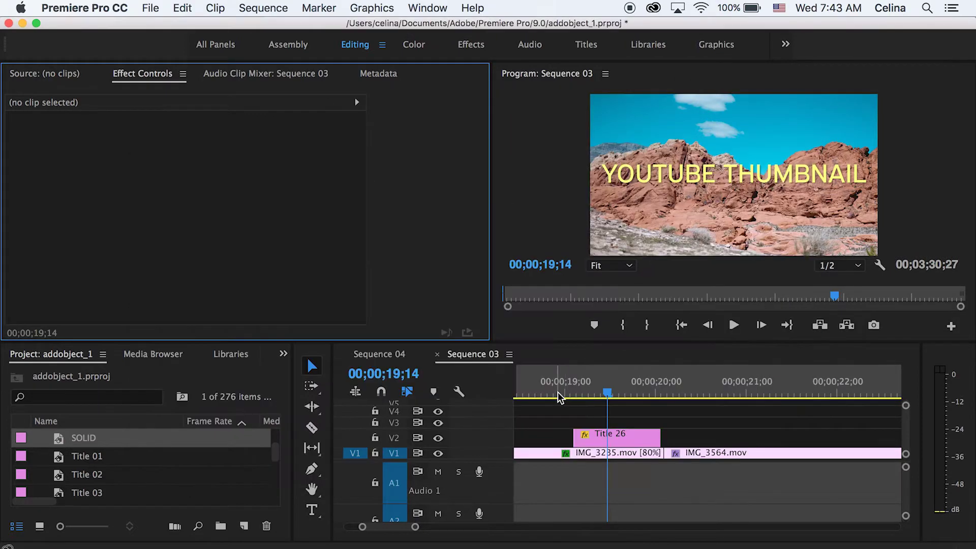
- Add the SOLID title to the timeline beneath Title 26, with SOLID on V2 and Title 26 on V3
{"action": "left_click_drag", "start_coordinate": [61, 440], "coordinate": [575, 423]}
{"action": "left_click_drag", "start_coordinate": [600, 442], "coordinate": [603, 411]}
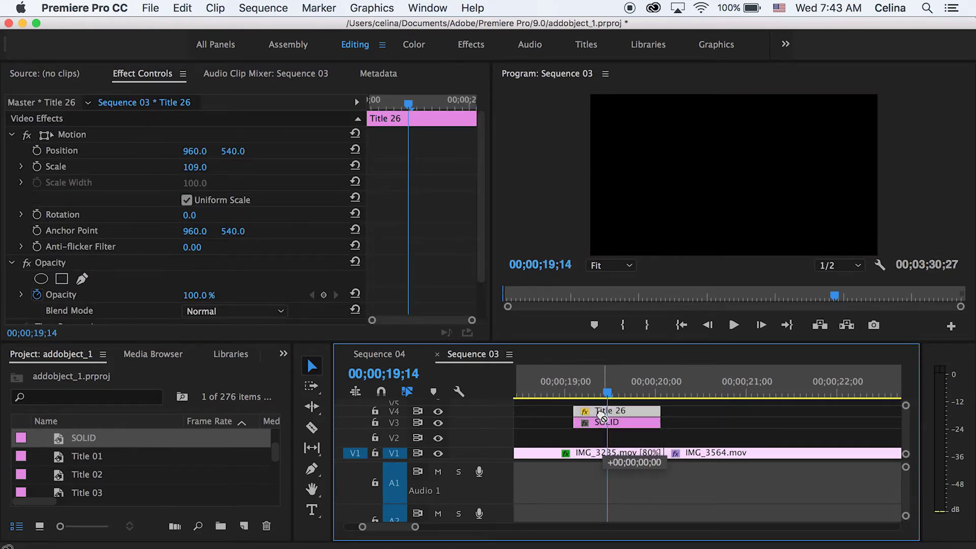
{"action": "left_click", "coordinate": [591, 433]}
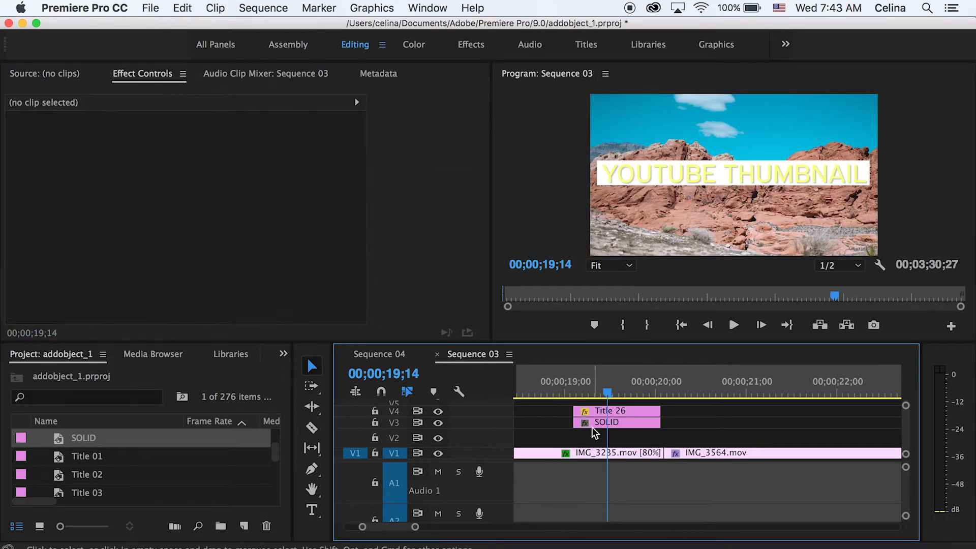
{"action": "left_click_drag", "start_coordinate": [714, 409], "coordinate": [637, 427]}
- Open Title 26 and change the YOUTUBE THUMBNAIL text's fill color to black 000000
{"action": "double_click", "coordinate": [636, 423]}
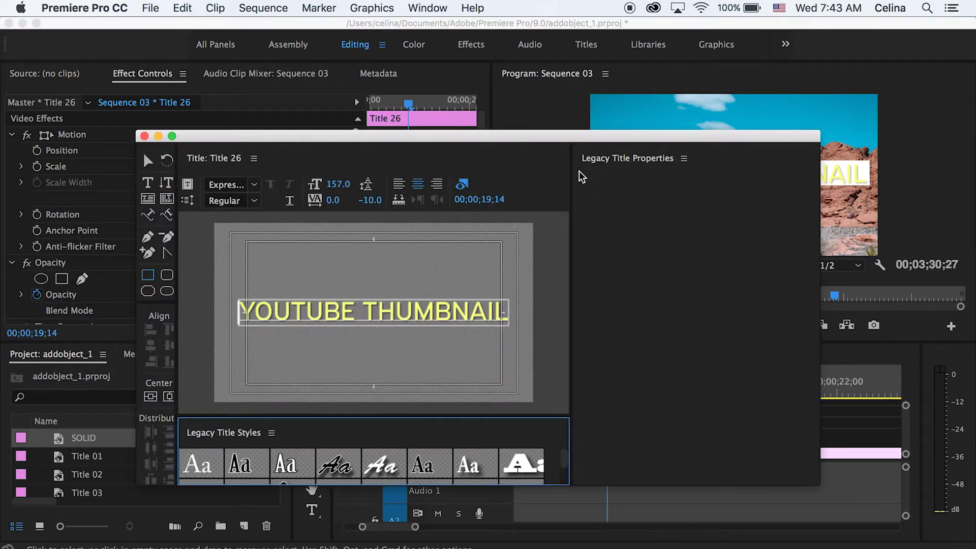
{"action": "left_click_drag", "start_coordinate": [584, 135], "coordinate": [543, 170]}
{"action": "left_click_drag", "start_coordinate": [468, 349], "coordinate": [451, 349]}
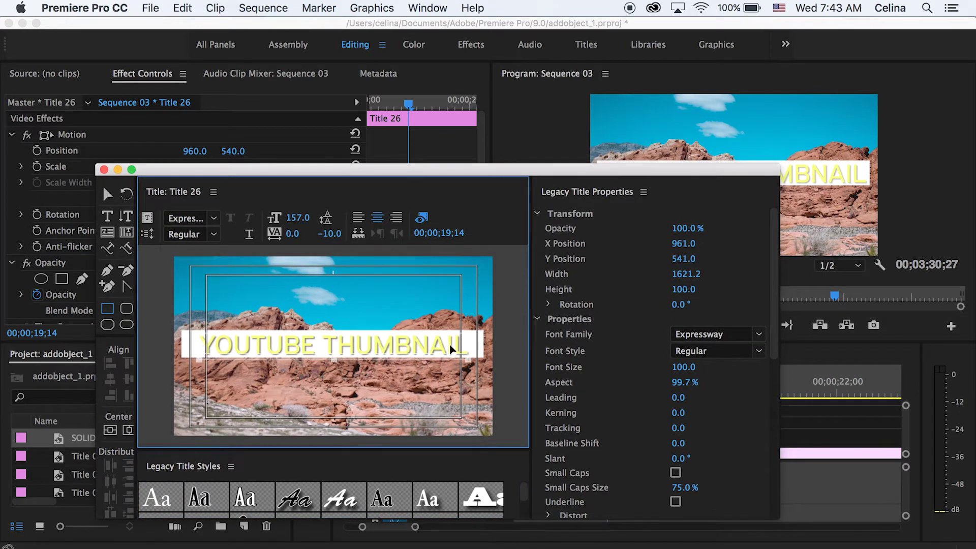
{"action": "double_click", "coordinate": [305, 341]}
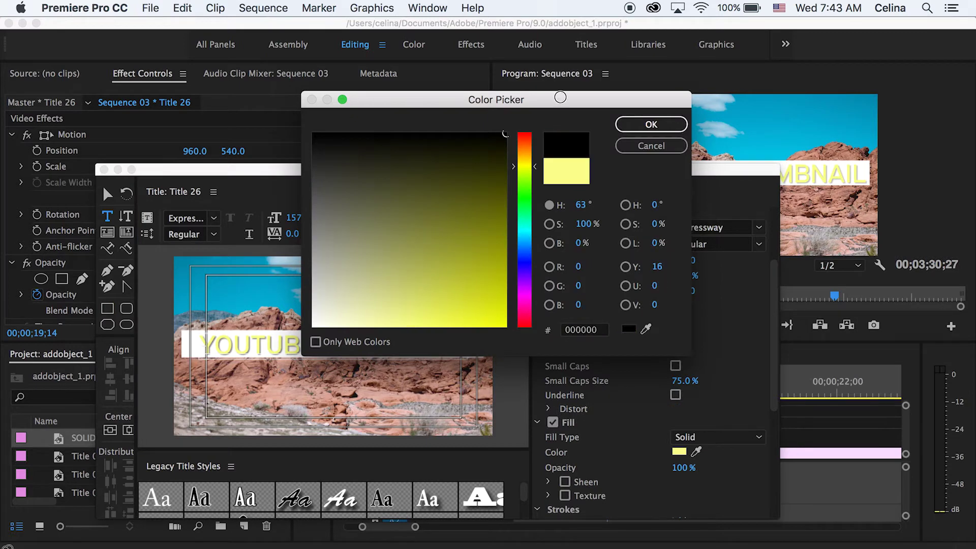
{"action": "left_click", "coordinate": [651, 123]}
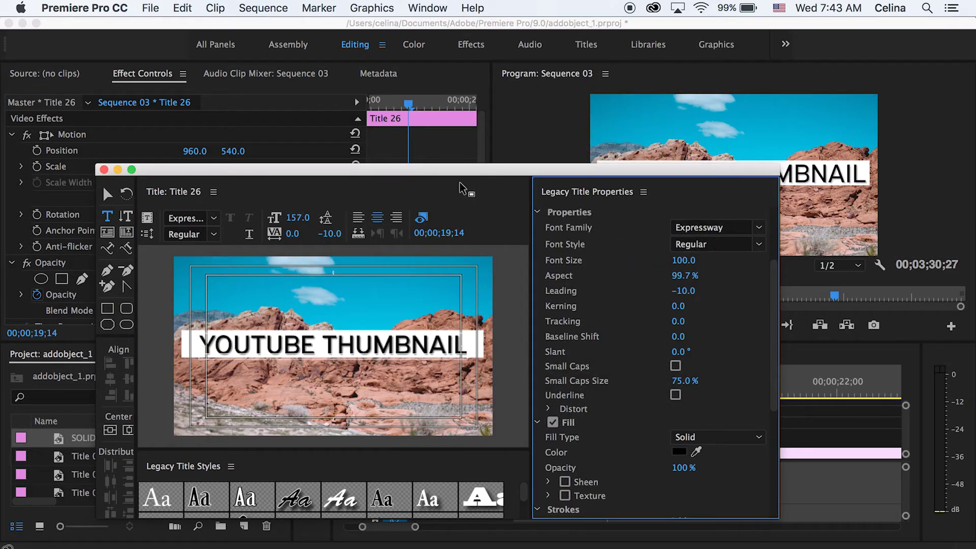
- Set the text's font to Bebas Neue, turn off its shadow and close the title editor
{"action": "left_click_drag", "start_coordinate": [460, 187], "coordinate": [451, 222]}
{"action": "left_click", "coordinate": [181, 253]}
{"action": "type", "text": "Bebas Ne"}
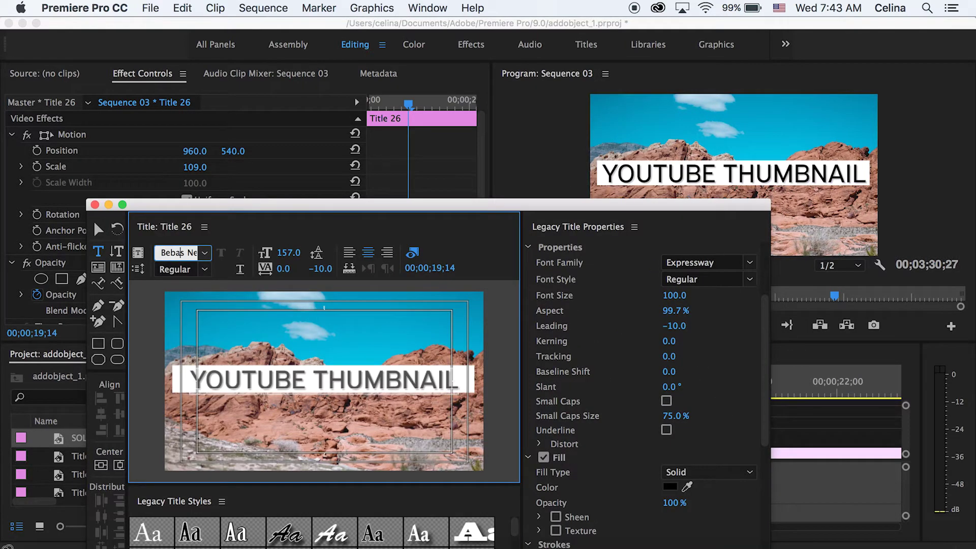
{"action": "key", "text": "Return"}
{"action": "scroll", "coordinate": [538, 437], "scroll_direction": "down", "scroll_amount": 5}
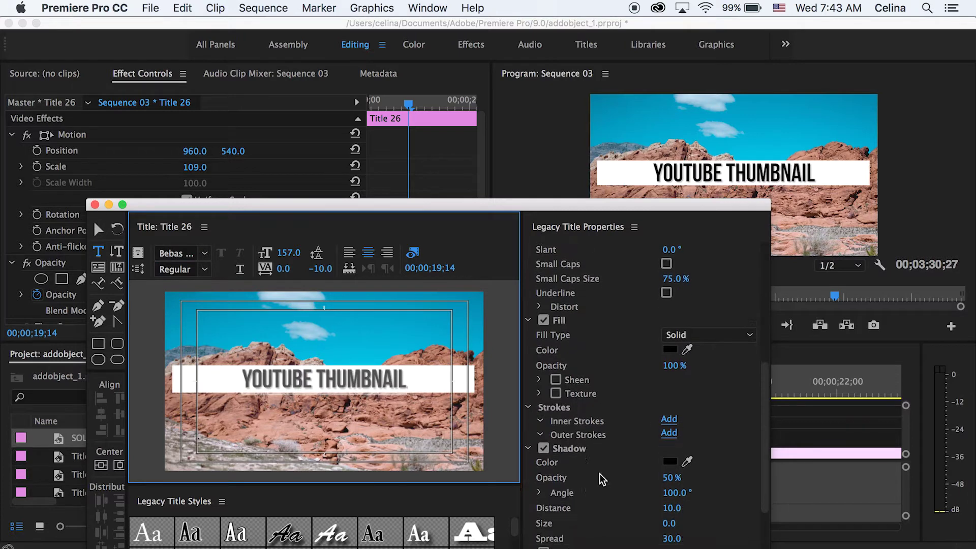
{"action": "left_click", "coordinate": [542, 441]}
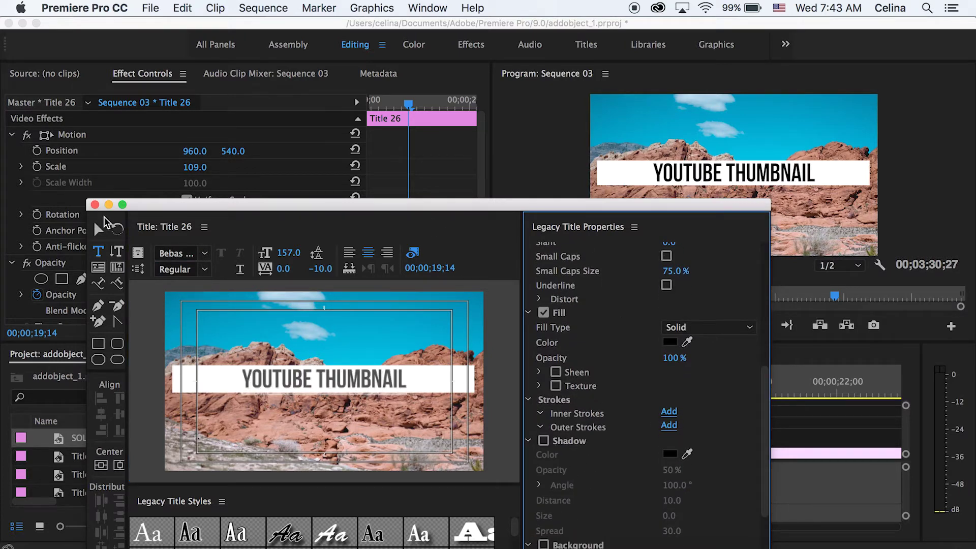
{"action": "left_click", "coordinate": [94, 204]}
- Open the SOLID title and resize its white rectangle to about 1142 by 175 so it closely frames the text
{"action": "double_click", "coordinate": [610, 440]}
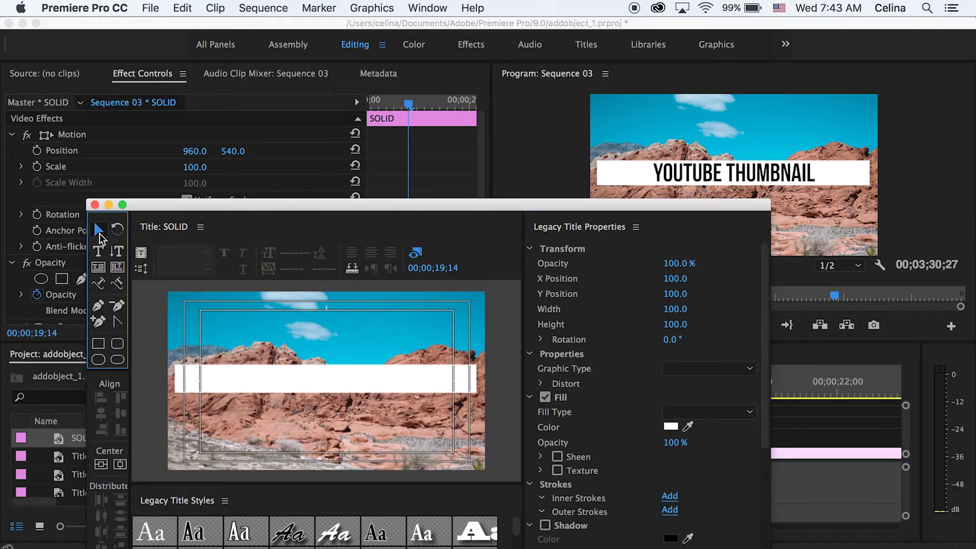
{"action": "left_click", "coordinate": [202, 389]}
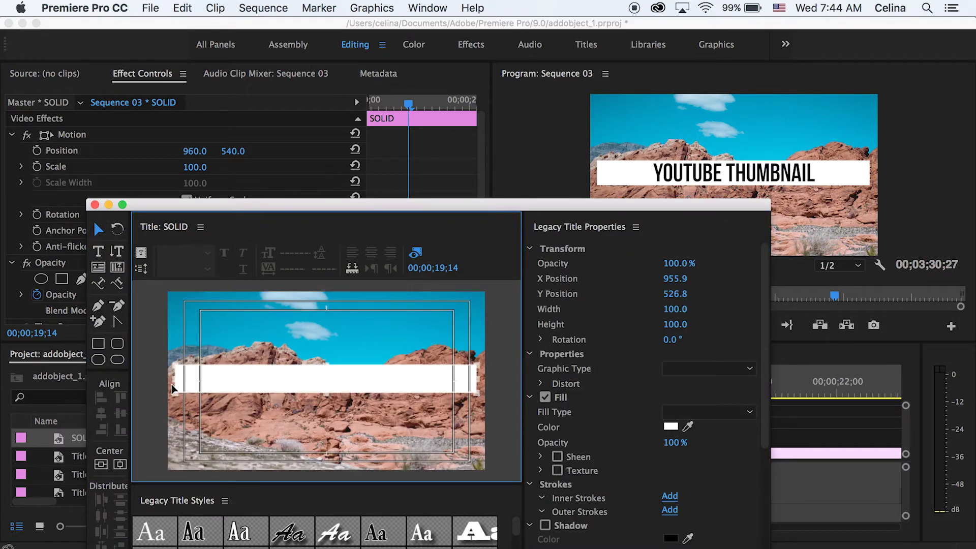
{"action": "left_click_drag", "start_coordinate": [175, 380], "coordinate": [229, 381]}
{"action": "left_click_drag", "start_coordinate": [476, 379], "coordinate": [424, 376]}
{"action": "left_click_drag", "start_coordinate": [325, 364], "coordinate": [326, 363]}
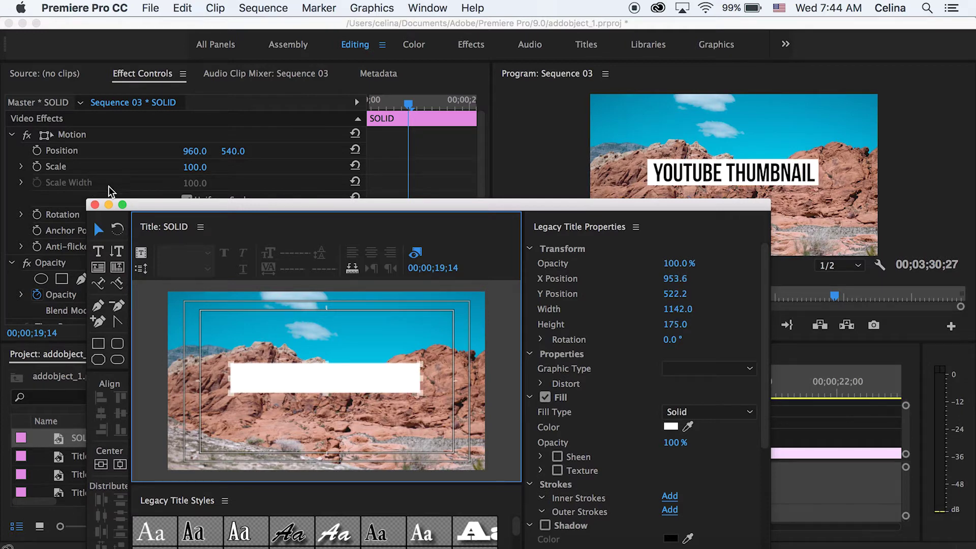
{"action": "left_click", "coordinate": [94, 205]}
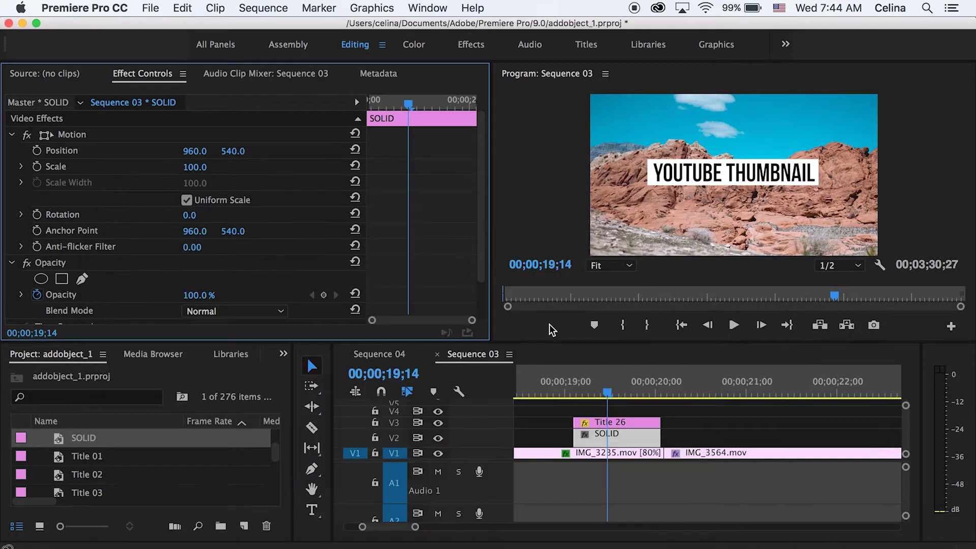
- Scale the Title 26 clip to 134 and enlarge the SOLID clip so the white box frames the larger text
{"action": "left_click", "coordinate": [631, 422]}
{"action": "left_click", "coordinate": [628, 437], "text": "shift"}
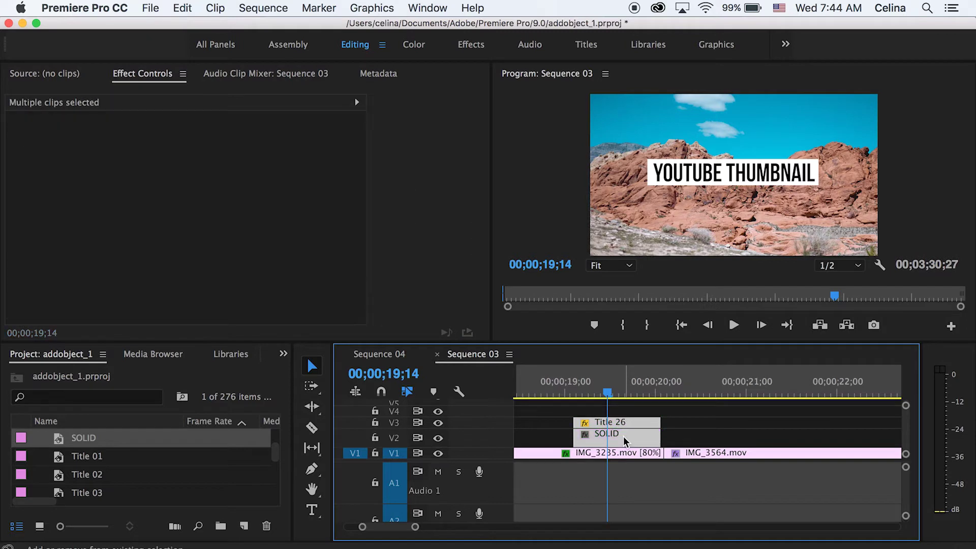
{"action": "left_click", "coordinate": [672, 413]}
{"action": "left_click", "coordinate": [616, 422]}
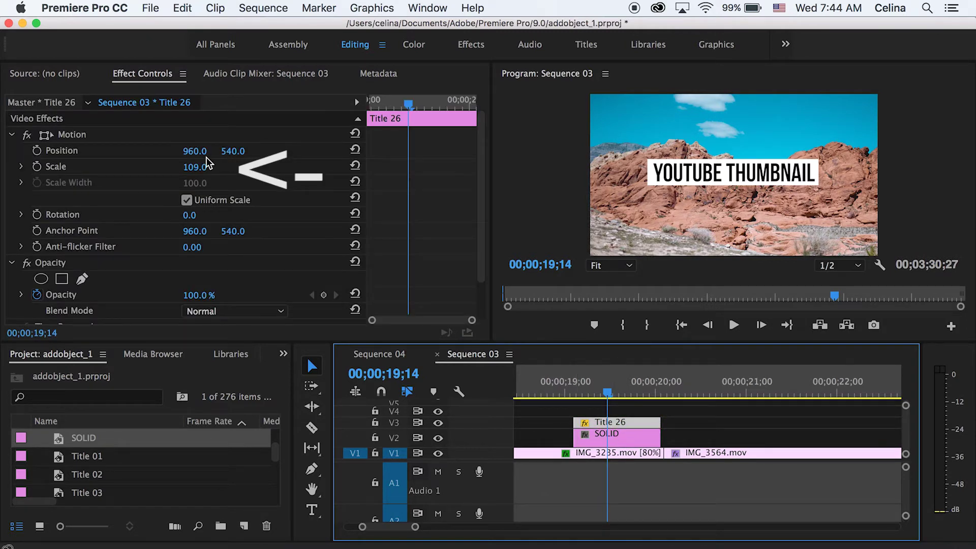
{"action": "left_click_drag", "start_coordinate": [203, 167], "coordinate": [620, 442]}
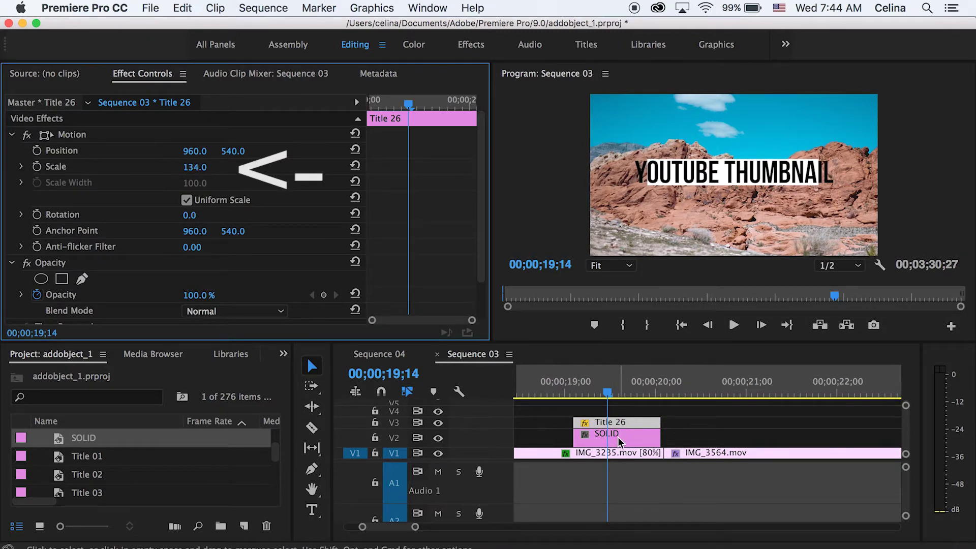
{"action": "left_click", "coordinate": [619, 442]}
{"action": "left_click_drag", "start_coordinate": [196, 168], "coordinate": [213, 168]}
{"action": "left_click", "coordinate": [708, 435]}
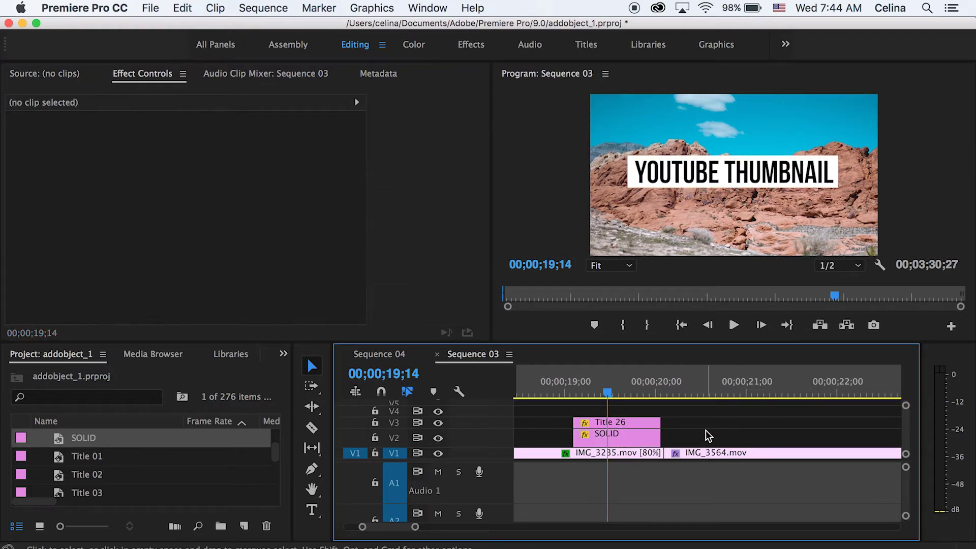
{"action": "key", "text": "minus"}
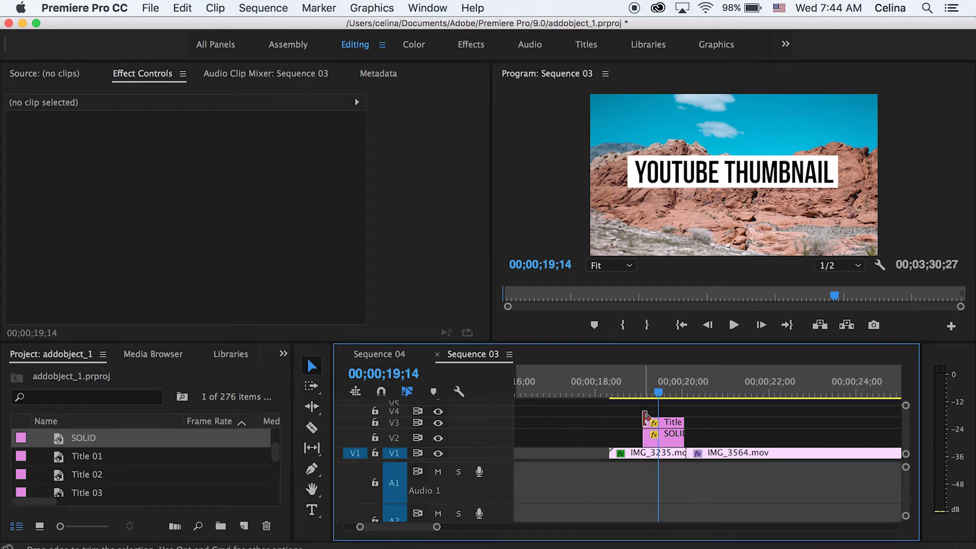
- Export the current frame with the YouTube Thumbnail title as a JPEG named thumbnail to the Desktop
{"action": "key", "text": "minus"}
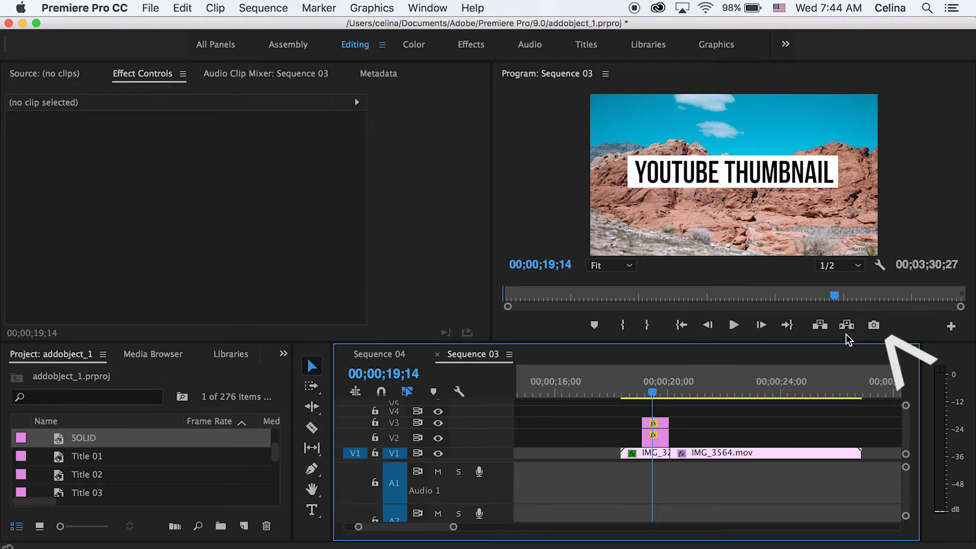
{"action": "left_click", "coordinate": [874, 324]}
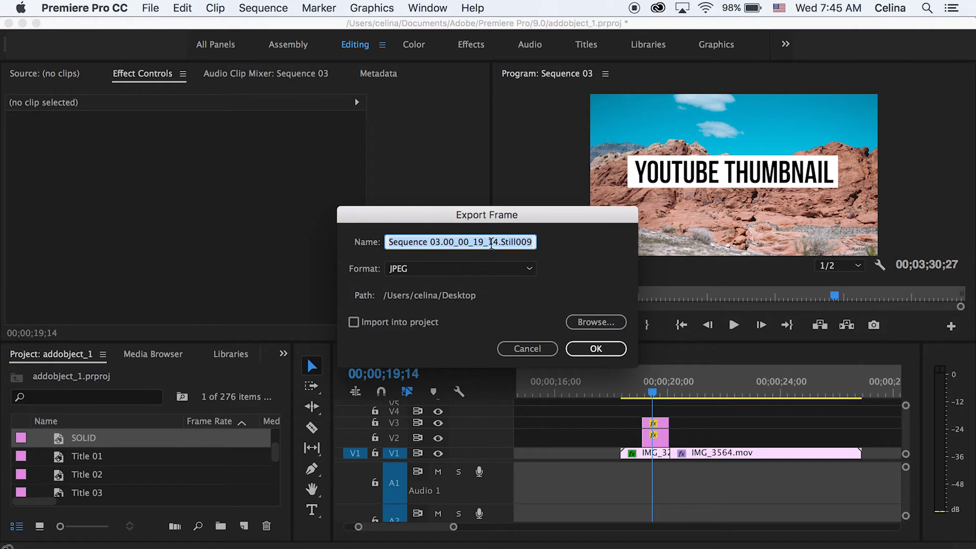
{"action": "type", "text": "thumnai"}
{"action": "key", "text": "BackSpace"}
{"action": "key", "text": "BackSpace"}
{"action": "key", "text": "BackSpace"}
{"action": "type", "text": "bnail"}
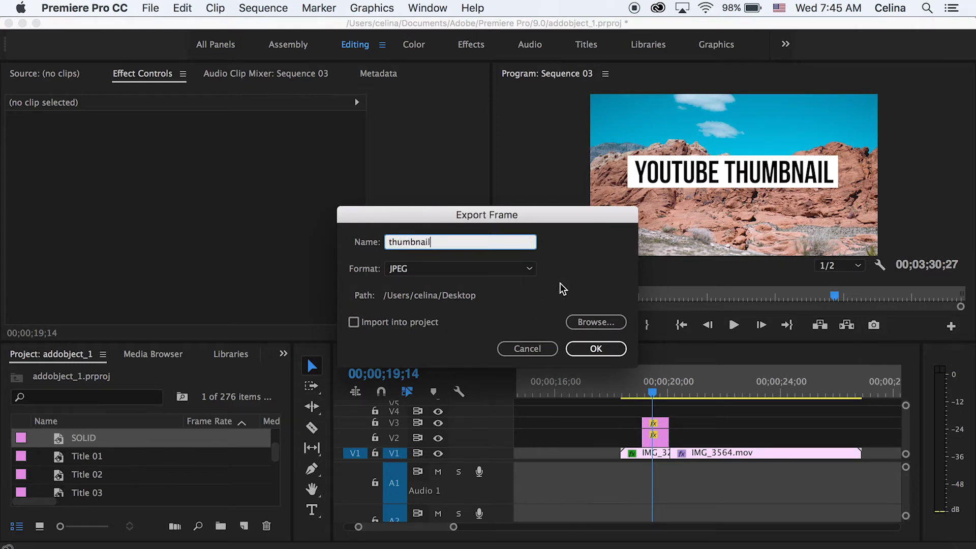
{"action": "left_click", "coordinate": [464, 296]}
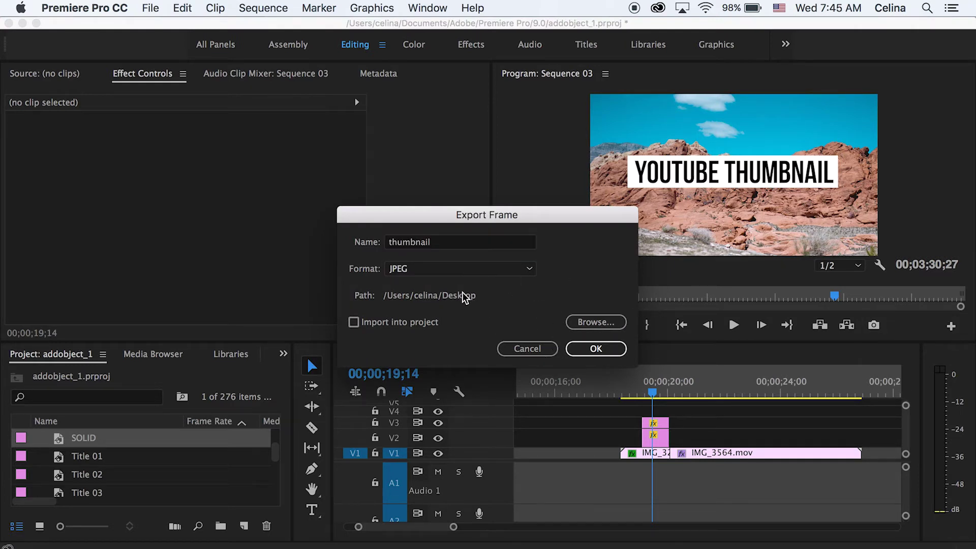
{"action": "left_click", "coordinate": [593, 322]}
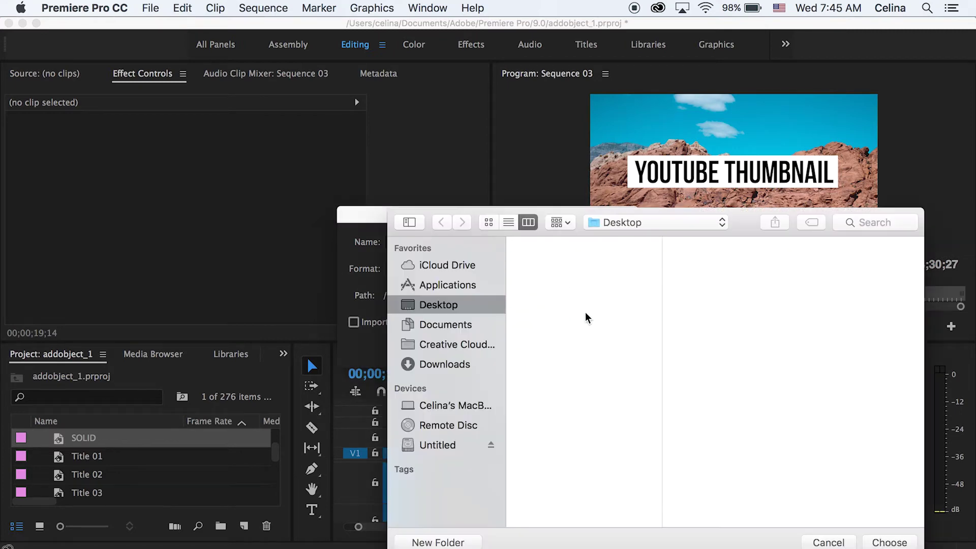
{"action": "left_click", "coordinate": [828, 543]}
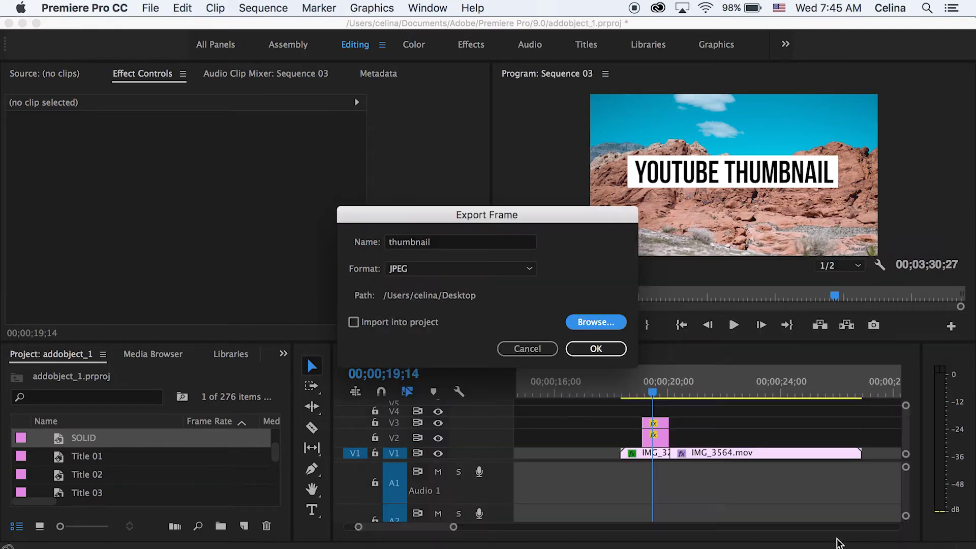
{"action": "left_click", "coordinate": [593, 348]}
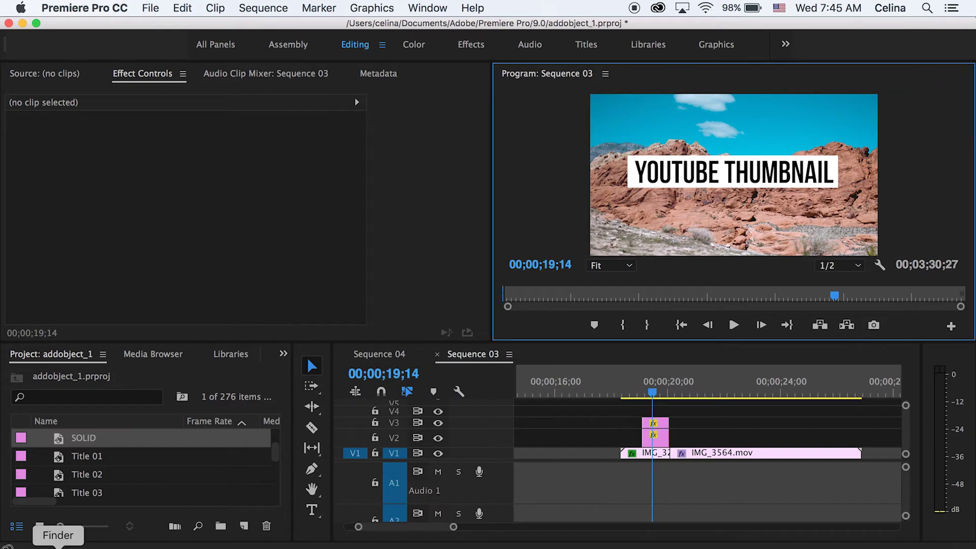
- Switch to Finder and preview the exported thumbnail.jpg on the Desktop
{"action": "left_click", "coordinate": [55, 543]}
{"action": "left_click", "coordinate": [243, 222]}
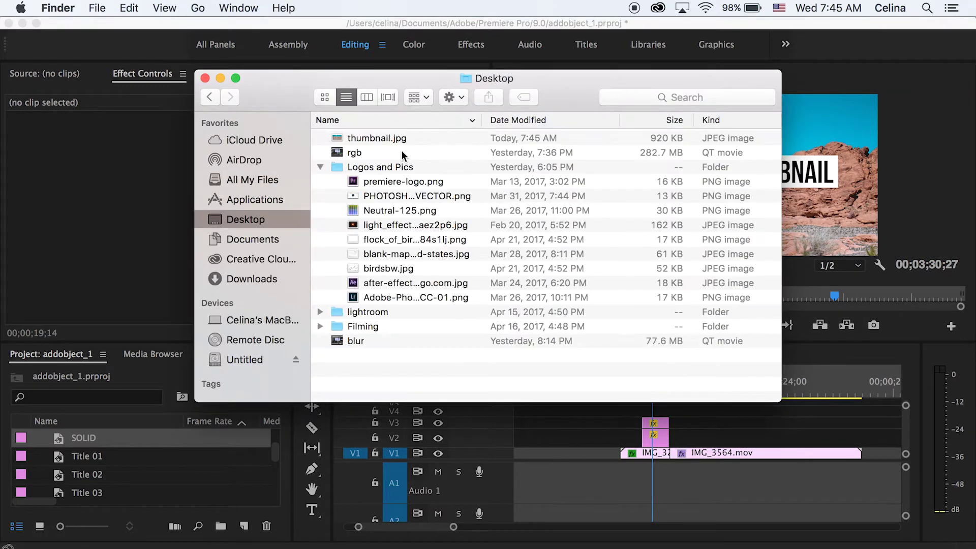
{"action": "left_click", "coordinate": [380, 140]}
{"action": "key", "text": "space"}
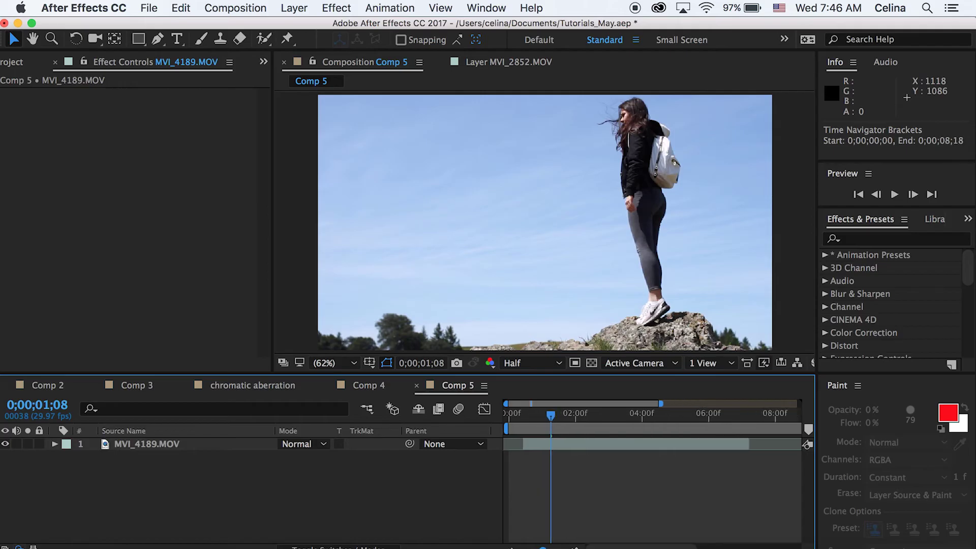
- Switch to After Effects, play Comp 5 to 0;00;01;19, add an empty text layer and dock the floating Paragraph panel under Character
{"action": "key", "text": "space"}
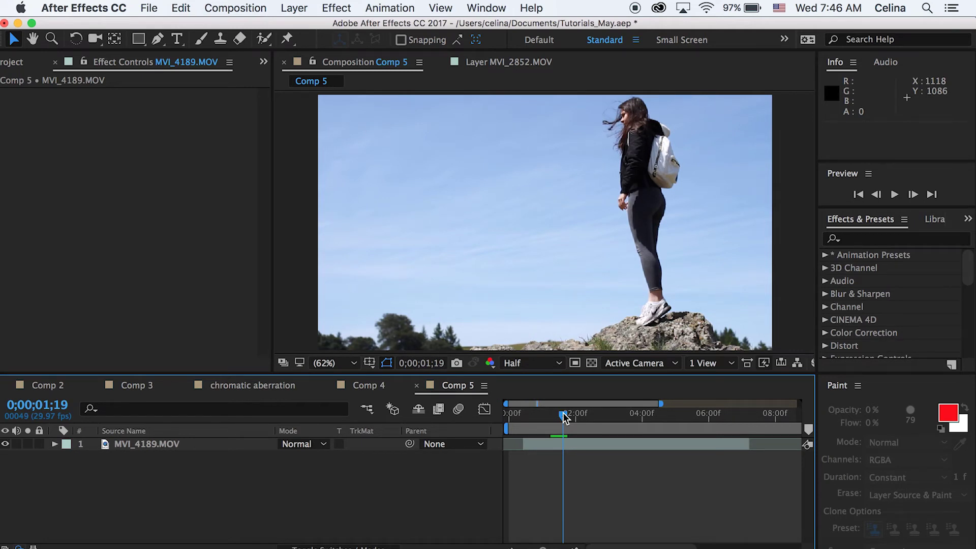
{"action": "left_click", "coordinate": [294, 8]}
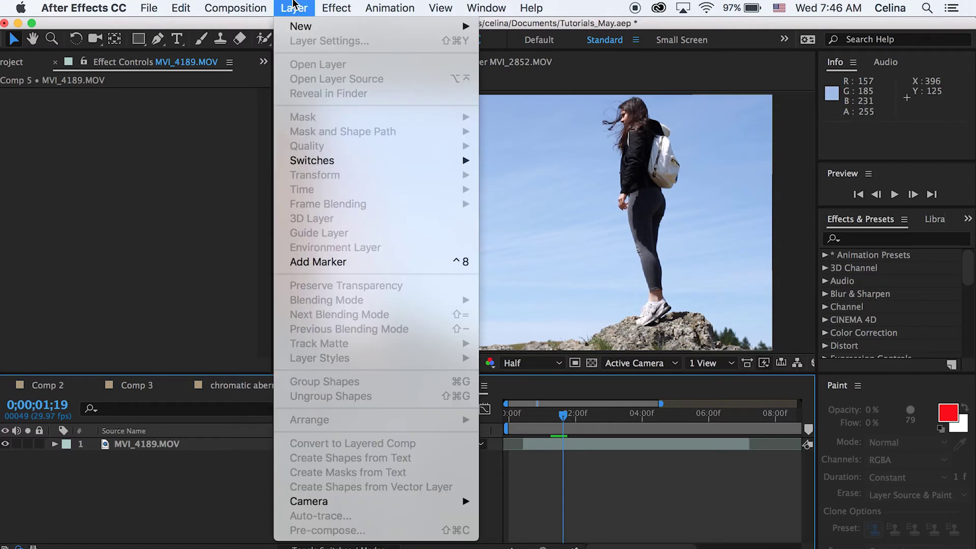
{"action": "mouse_move", "coordinate": [300, 26]}
{"action": "left_click", "coordinate": [531, 38]}
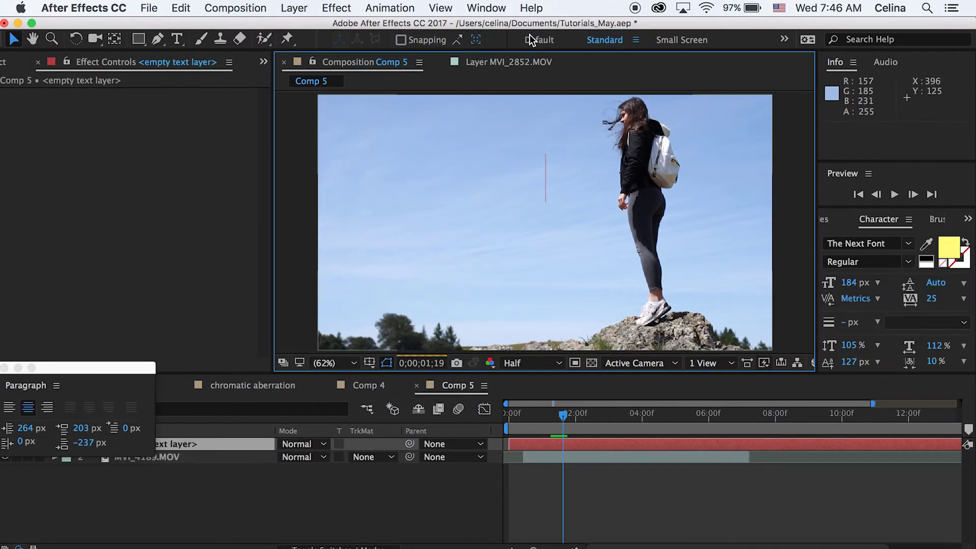
{"action": "left_click_drag", "start_coordinate": [25, 385], "coordinate": [864, 284]}
- Enter "thumbnail" as the new layer's text and move it down so it overlaps the standing woman's legs
{"action": "type", "text": "thumb"}
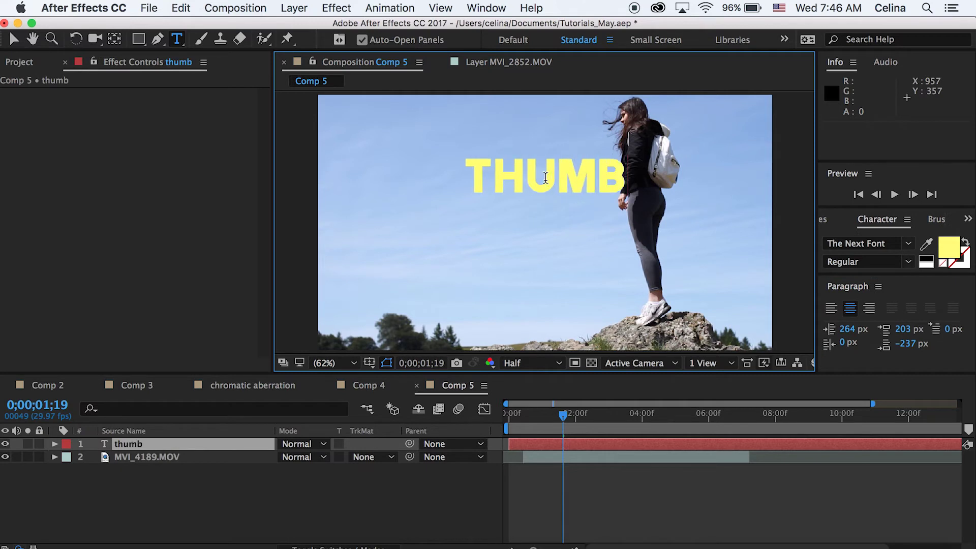
{"action": "key", "text": "BackSpace"}
{"action": "key", "text": "BackSpace"}
{"action": "key", "text": "BackSpace"}
{"action": "key", "text": "BackSpace"}
{"action": "key", "text": "BackSpace"}
{"action": "type", "text": "thumbnaip"}
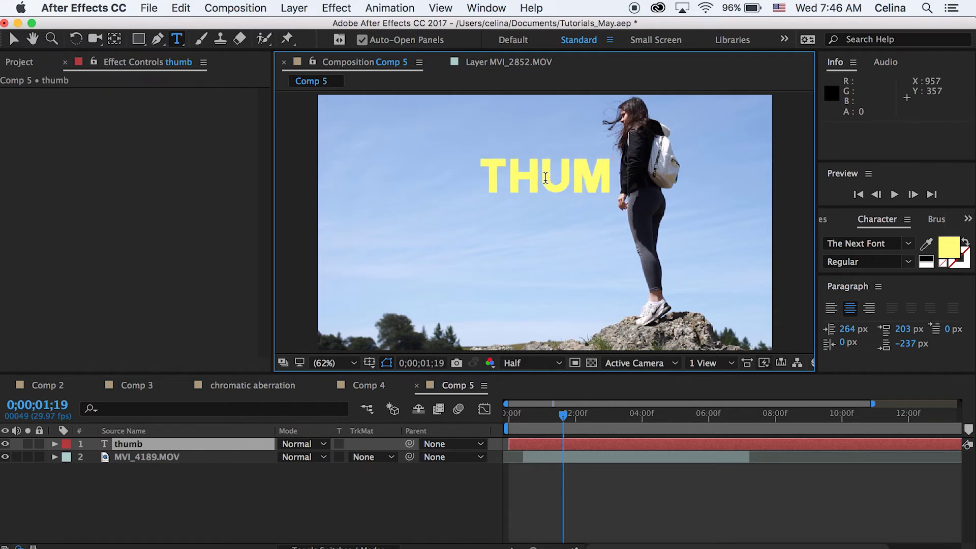
{"action": "key", "text": "BackSpace"}
{"action": "type", "text": "l"}
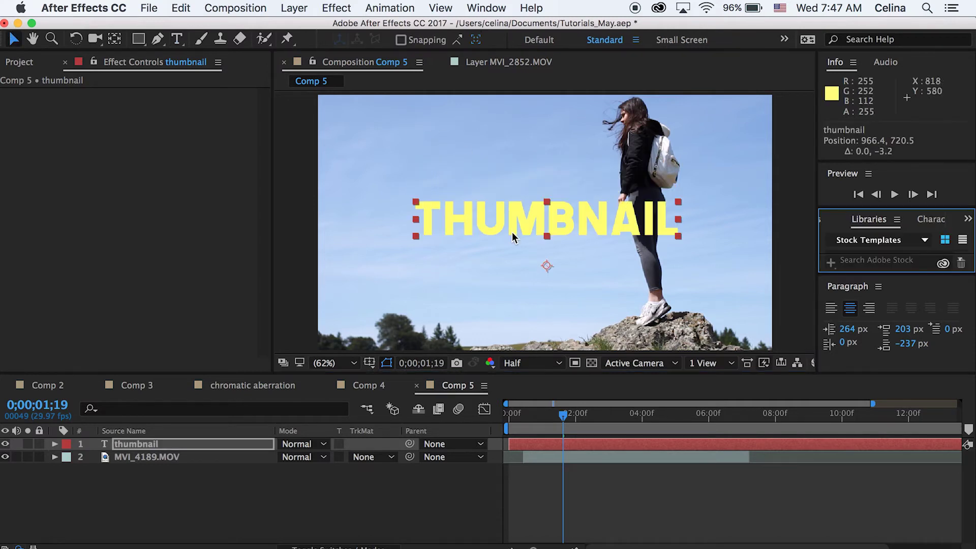
- Find the Drop Shadow effect and apply it to the thumbnail text layer
{"action": "scroll", "coordinate": [852, 220], "scroll_direction": "down", "scroll_amount": 2}
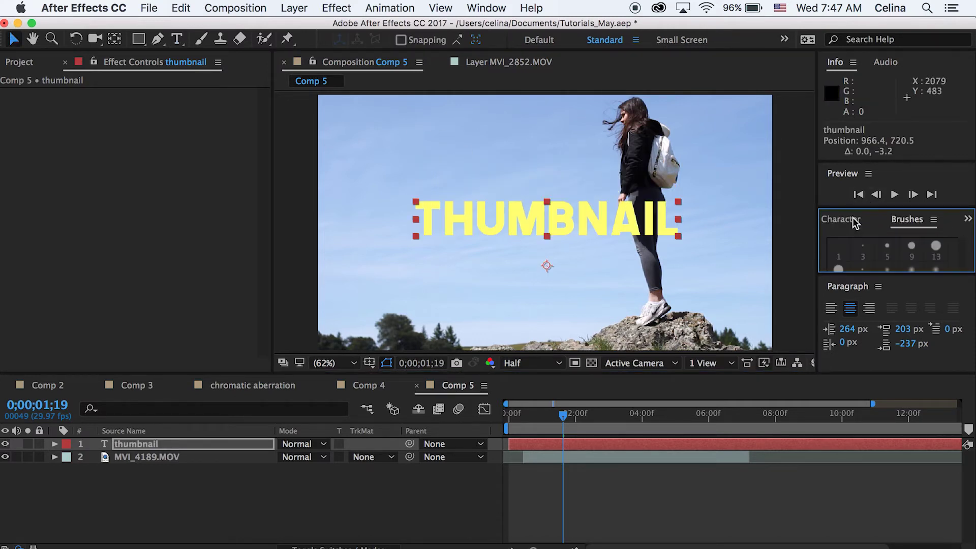
{"action": "scroll", "coordinate": [873, 223], "scroll_direction": "up", "scroll_amount": 3}
{"action": "left_click", "coordinate": [872, 238]}
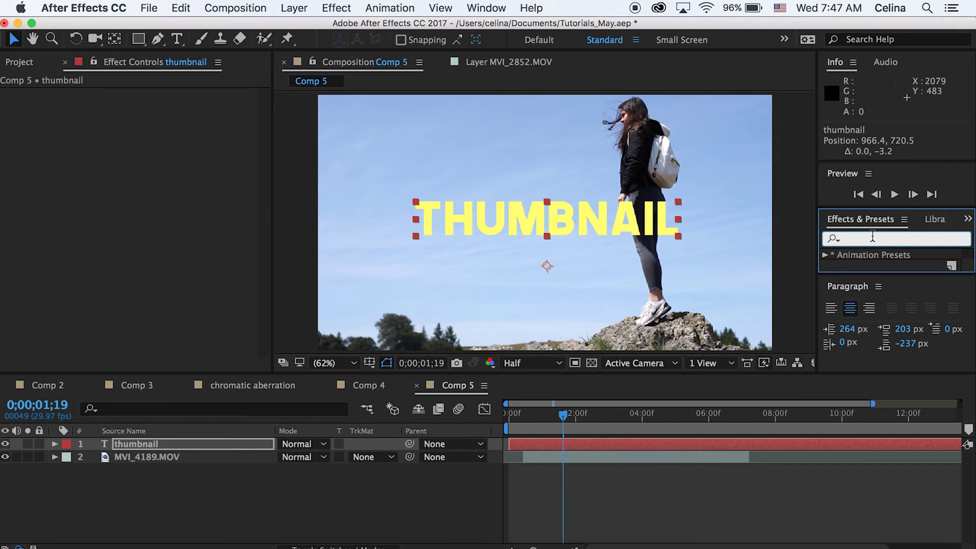
{"action": "type", "text": "drop shadow"}
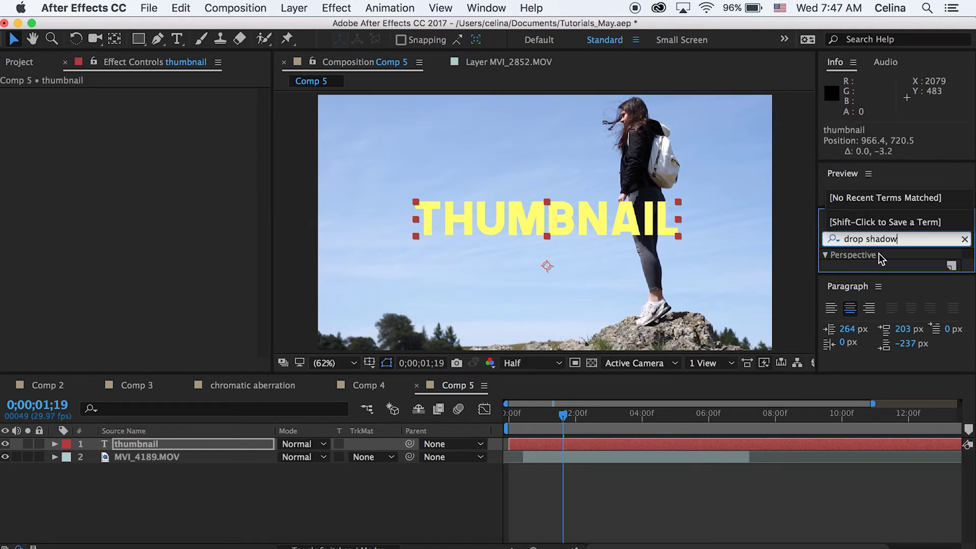
{"action": "left_click_drag", "start_coordinate": [896, 277], "coordinate": [892, 333]}
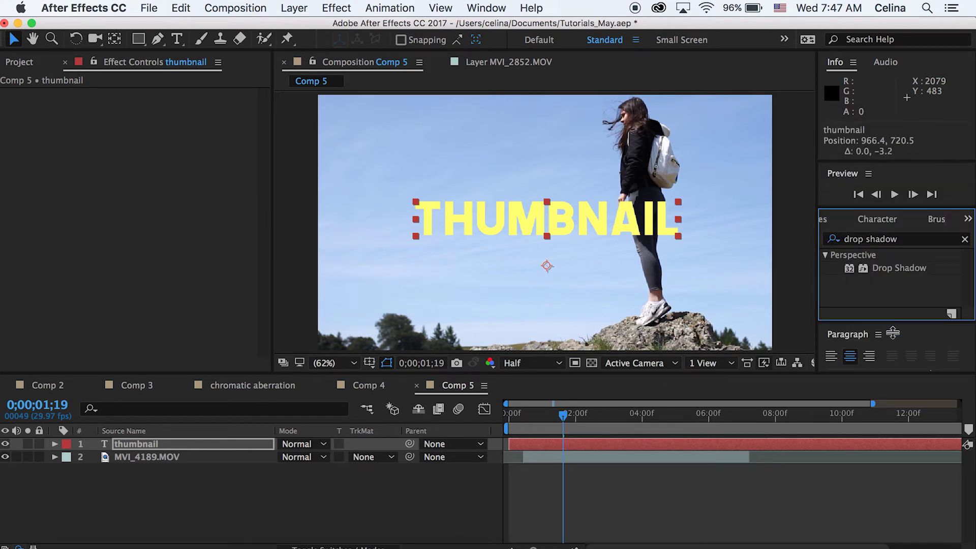
{"action": "double_click", "coordinate": [890, 272]}
{"action": "left_click", "coordinate": [629, 516]}
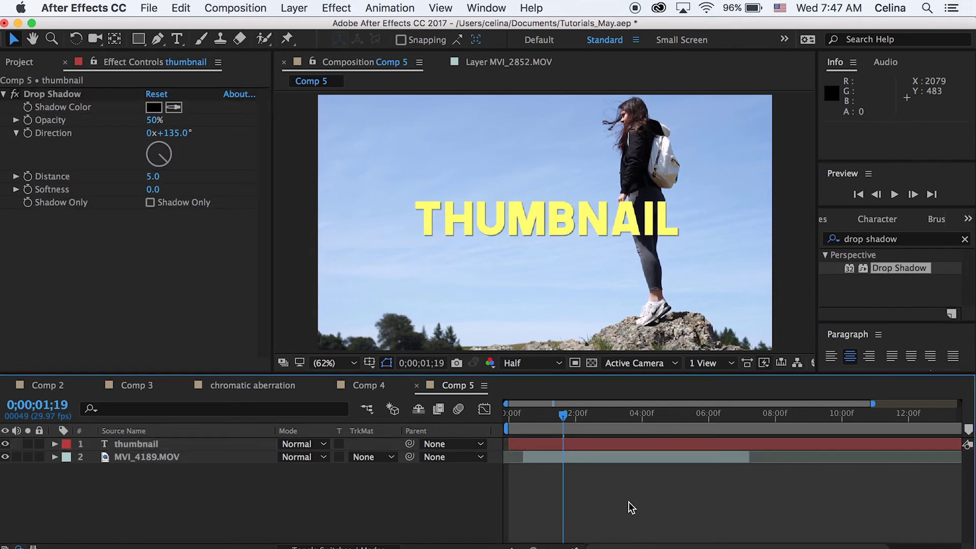
- Duplicate the MVI_4189.MOV layer and open the upper copy in its layer view for masking with the Pen tool
{"action": "left_click", "coordinate": [594, 460]}
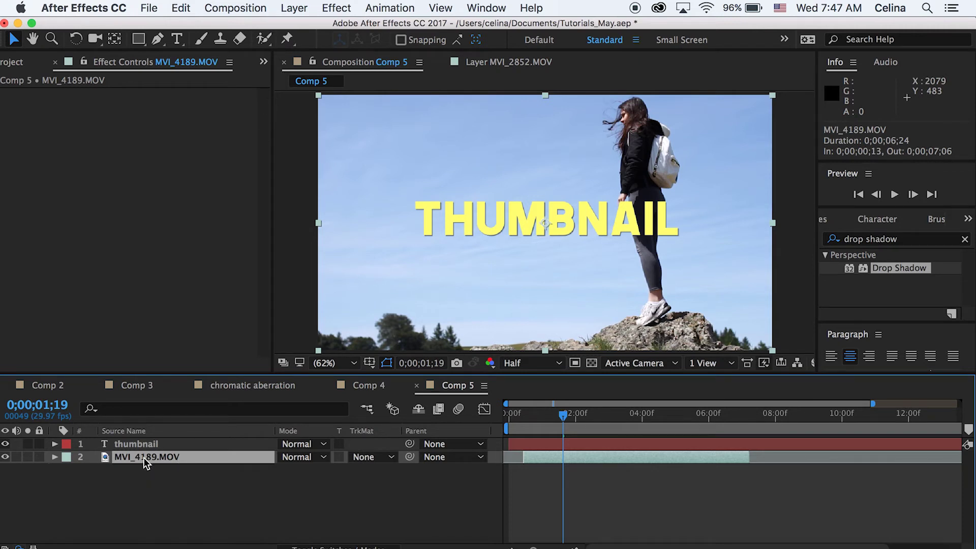
{"action": "key", "text": "super+d"}
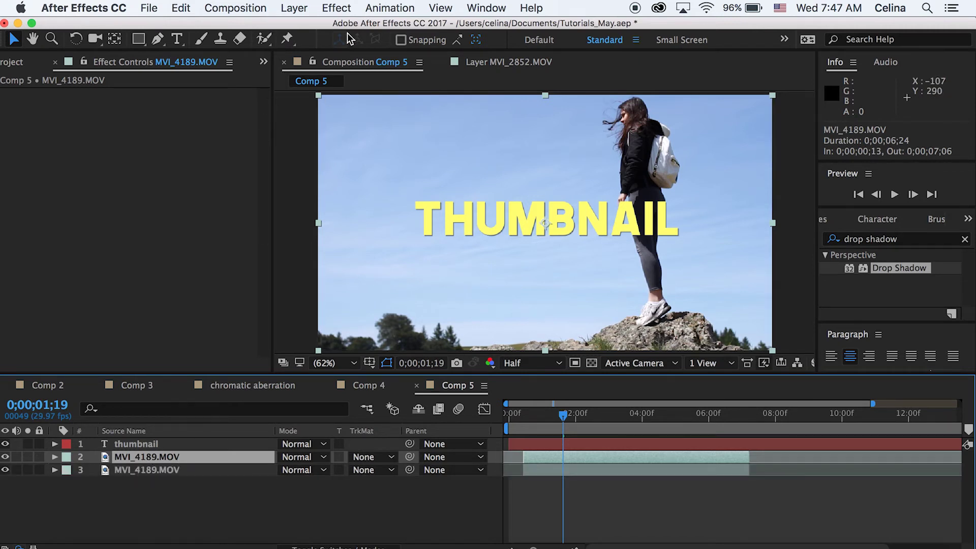
{"action": "left_click", "coordinate": [158, 39]}
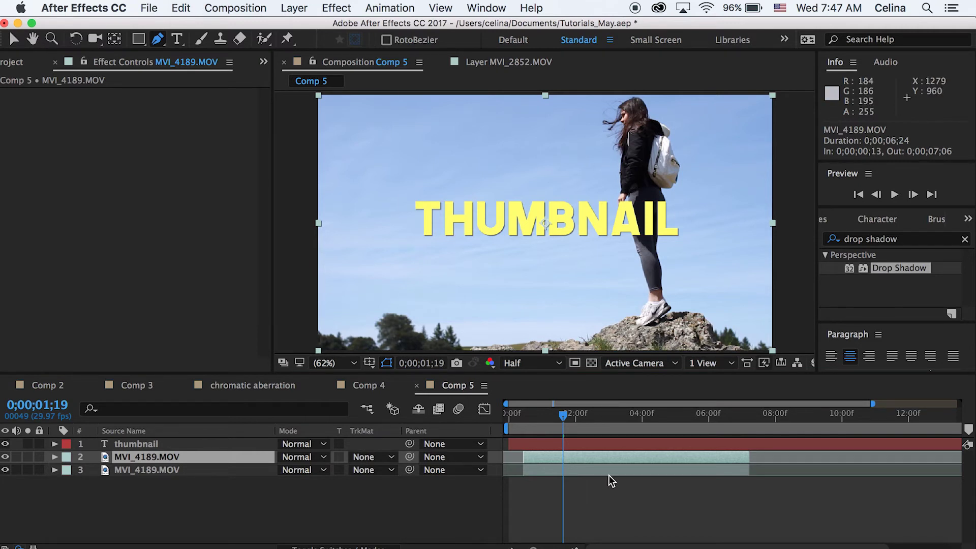
{"action": "double_click", "coordinate": [590, 460]}
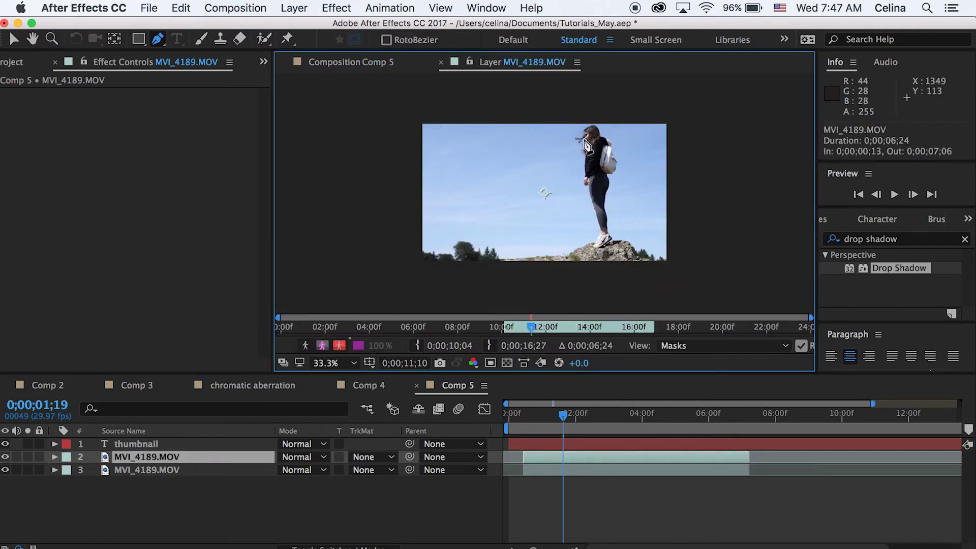
- Draw a closed Pen mask around the woman's lower torso and legs on the duplicated footage layer
{"action": "left_click", "coordinate": [584, 159]}
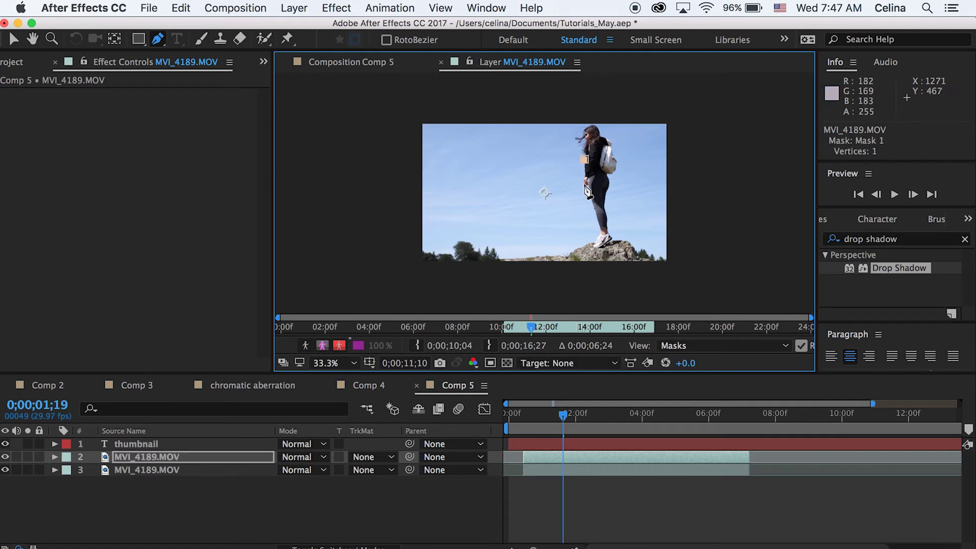
{"action": "left_click", "coordinate": [589, 197]}
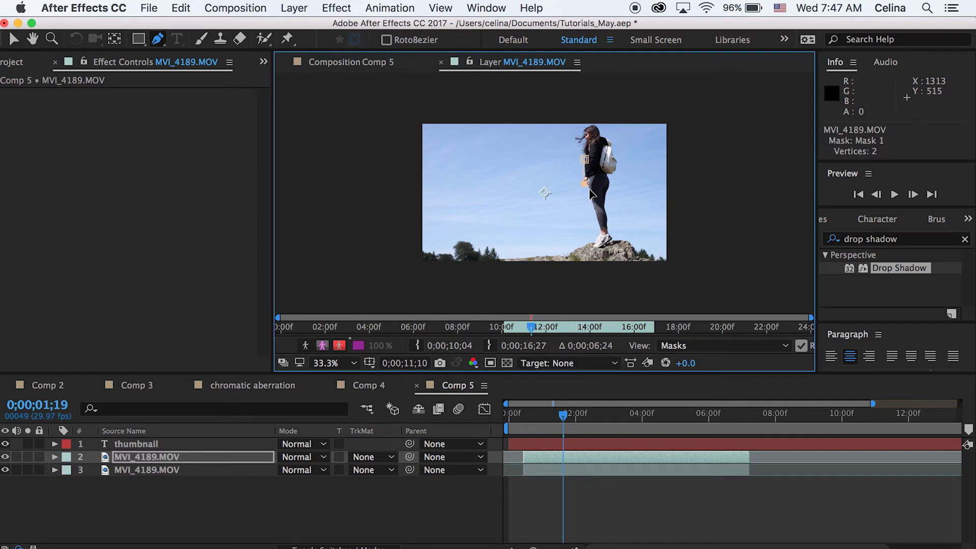
{"action": "scroll", "coordinate": [584, 201], "scroll_direction": "up", "scroll_amount": 4}
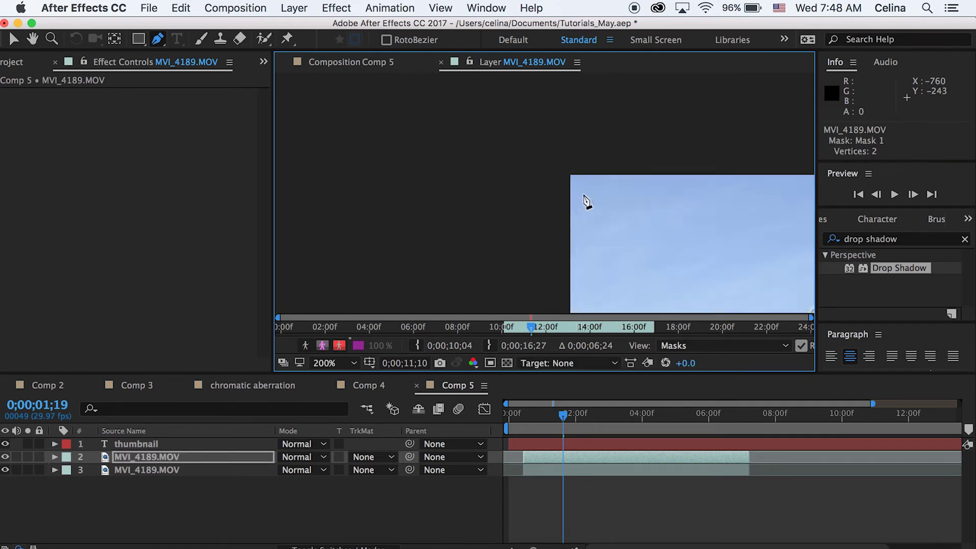
{"action": "scroll", "coordinate": [630, 190], "scroll_direction": "down", "scroll_amount": 2}
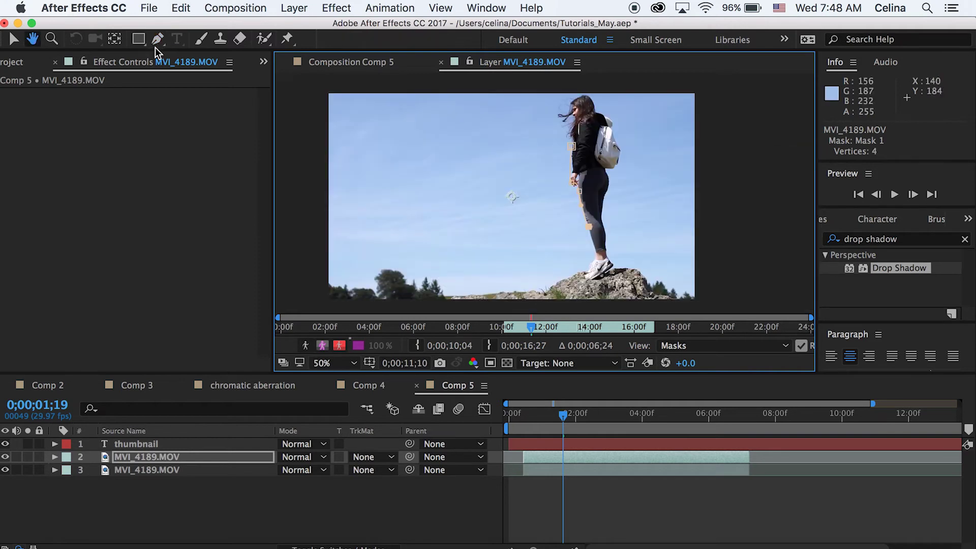
{"action": "left_click", "coordinate": [153, 44]}
{"action": "left_click", "coordinate": [157, 41]}
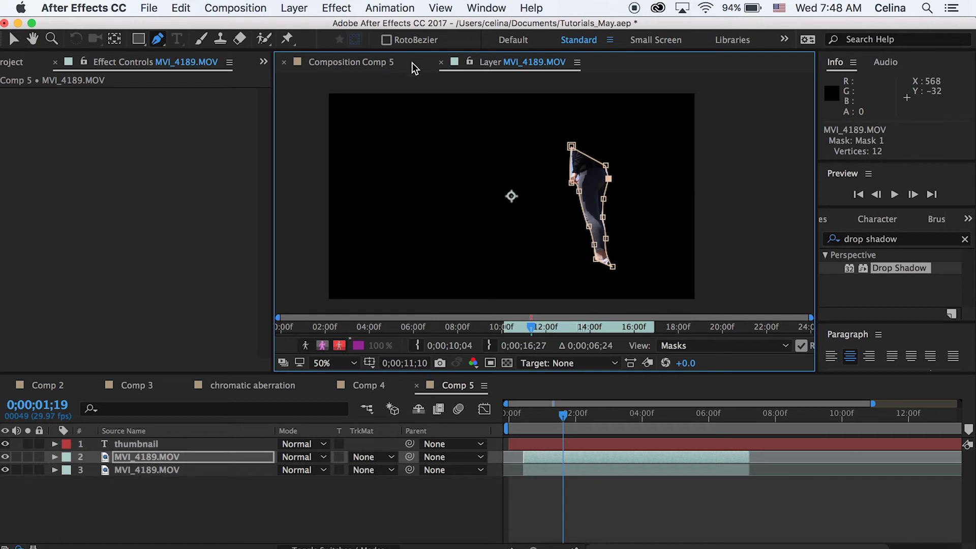
- Return to Comp 5 and move the masked MVI_4189.MOV copy above the thumbnail text layer
{"action": "left_click", "coordinate": [414, 69]}
{"action": "mouse_move", "coordinate": [147, 457]}
{"action": "left_mouse_down"}
{"action": "mouse_move", "coordinate": [163, 457]}
{"action": "mouse_move", "coordinate": [156, 441]}
{"action": "left_mouse_up"}
{"action": "left_click", "coordinate": [675, 523]}
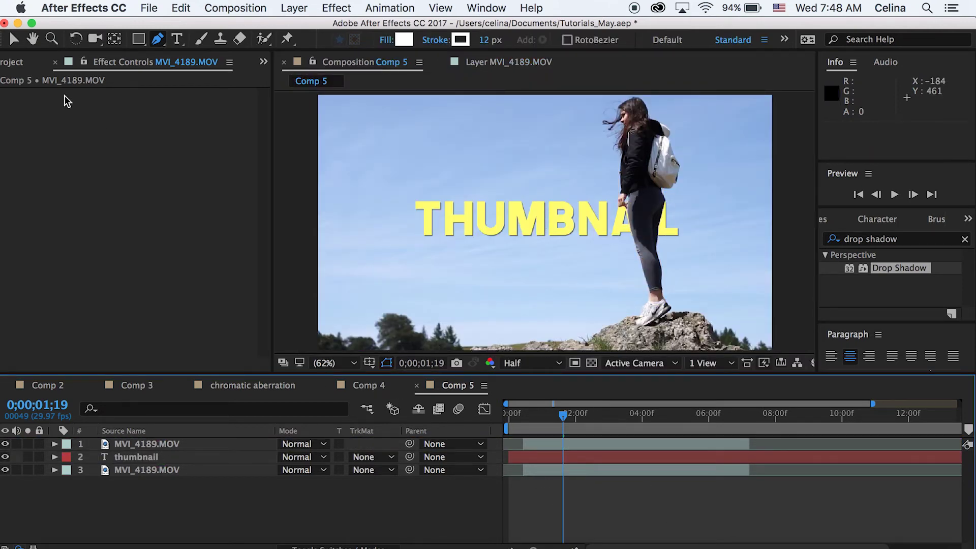
- Reposition the THUMBNAIL text to the left so only its last letter passes behind the woman
{"action": "left_click", "coordinate": [14, 39]}
{"action": "left_click_drag", "start_coordinate": [520, 211], "coordinate": [480, 219]}
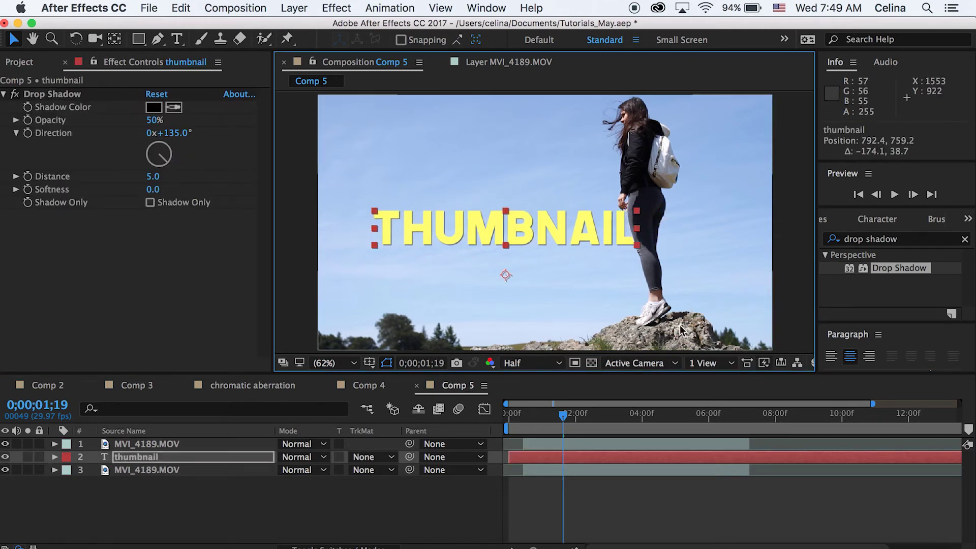
{"action": "left_click_drag", "start_coordinate": [594, 230], "coordinate": [650, 228]}
{"action": "left_click_drag", "start_coordinate": [648, 227], "coordinate": [601, 230]}
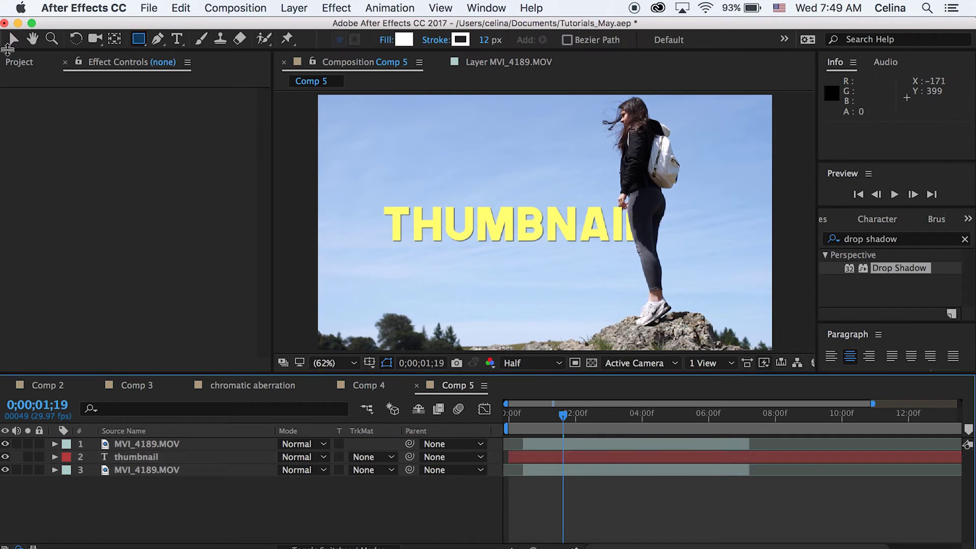
- Add a 1920 x 1080 px solid to Comp 5, with its color sampled from the yellow THUMBNAIL text
{"action": "left_click", "coordinate": [9, 45]}
{"action": "left_click", "coordinate": [327, 6]}
{"action": "mouse_move", "coordinate": [296, 7]}
{"action": "mouse_move", "coordinate": [310, 34]}
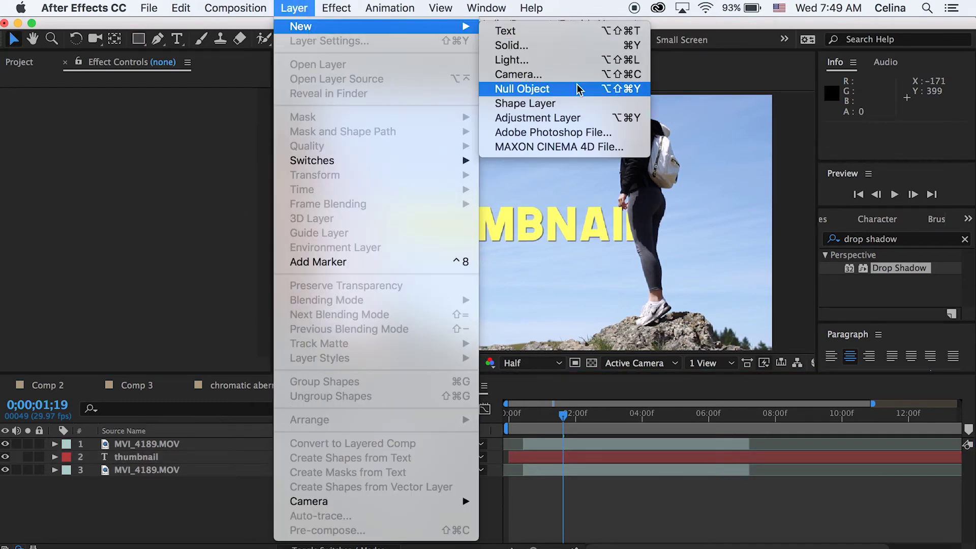
{"action": "left_click", "coordinate": [508, 41]}
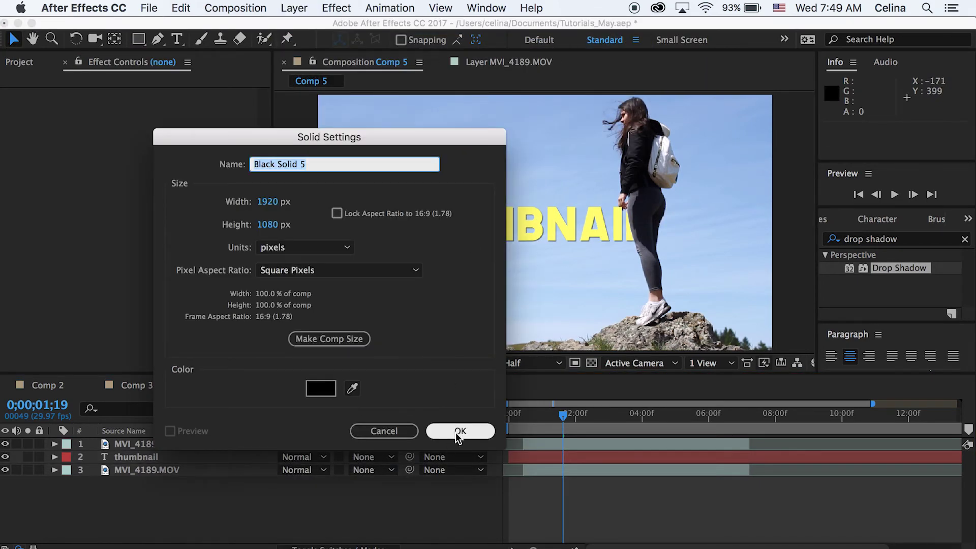
{"action": "left_click", "coordinate": [352, 387]}
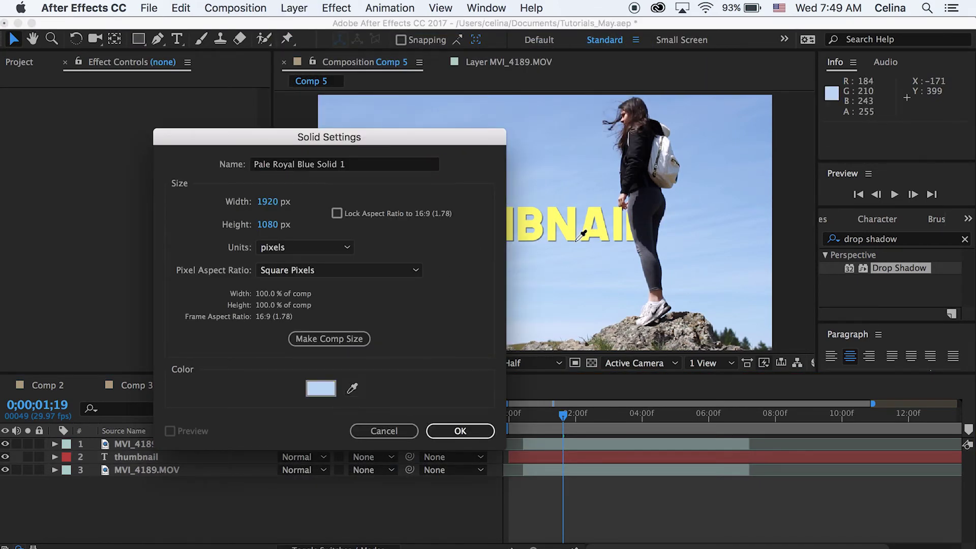
{"action": "left_click", "coordinate": [452, 431]}
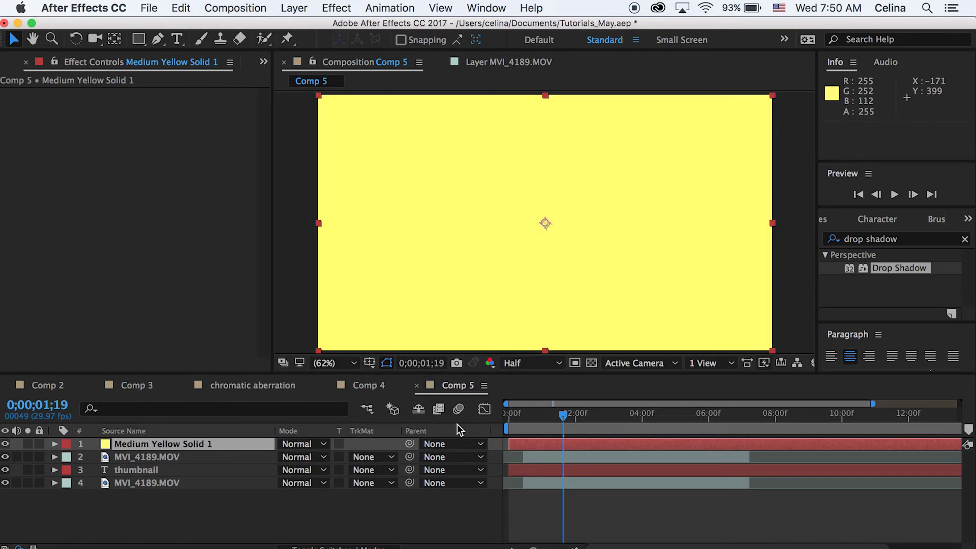
- Draw a rectangular mask just inside the yellow solid's edges and set it to Subtract, leaving a thin frame border
{"action": "left_click", "coordinate": [138, 39]}
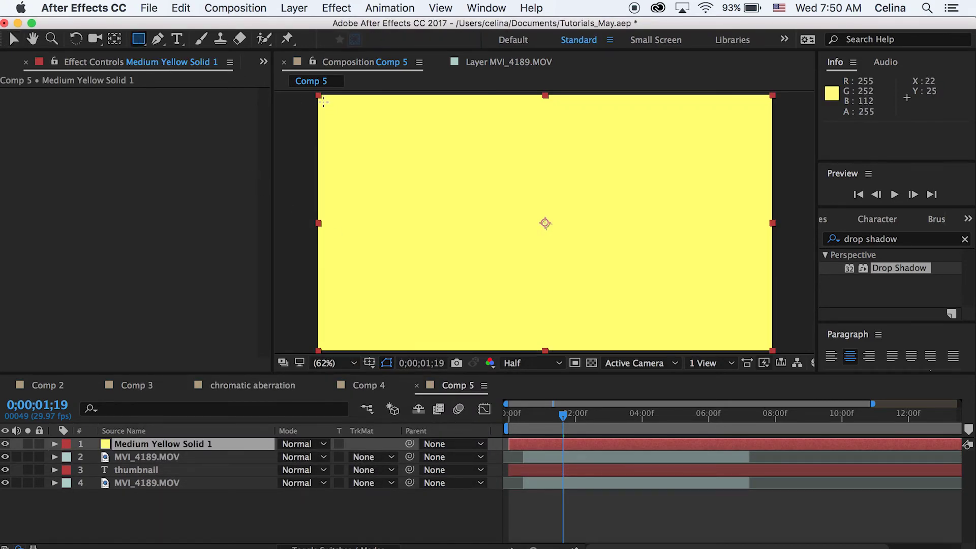
{"action": "left_click_drag", "start_coordinate": [323, 102], "coordinate": [768, 349]}
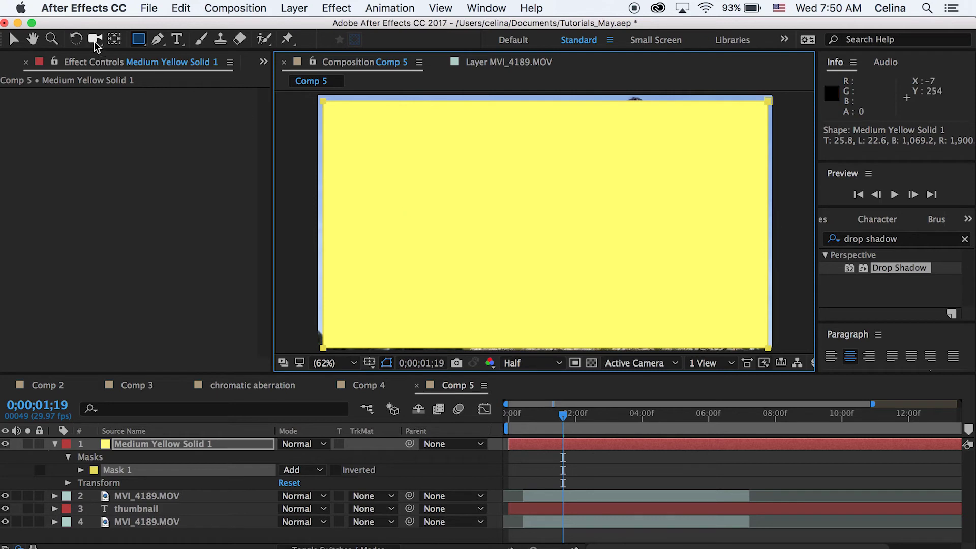
{"action": "left_click", "coordinate": [14, 39]}
{"action": "left_click", "coordinate": [304, 469]}
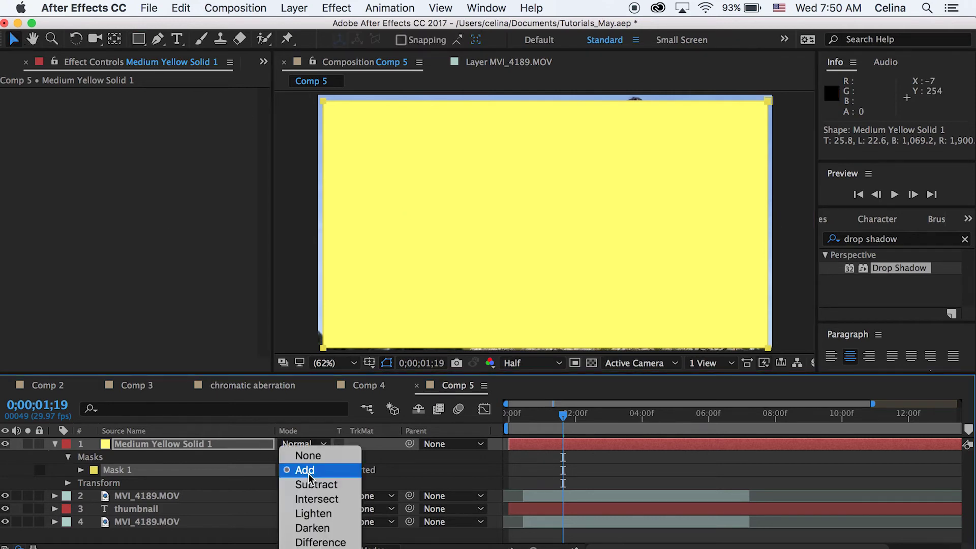
{"action": "left_click", "coordinate": [300, 483]}
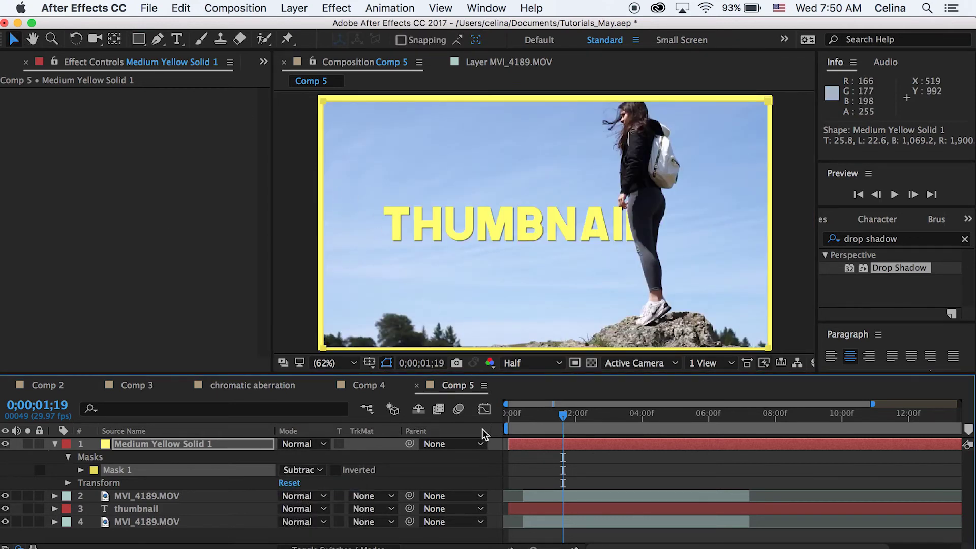
{"action": "left_click", "coordinate": [626, 468]}
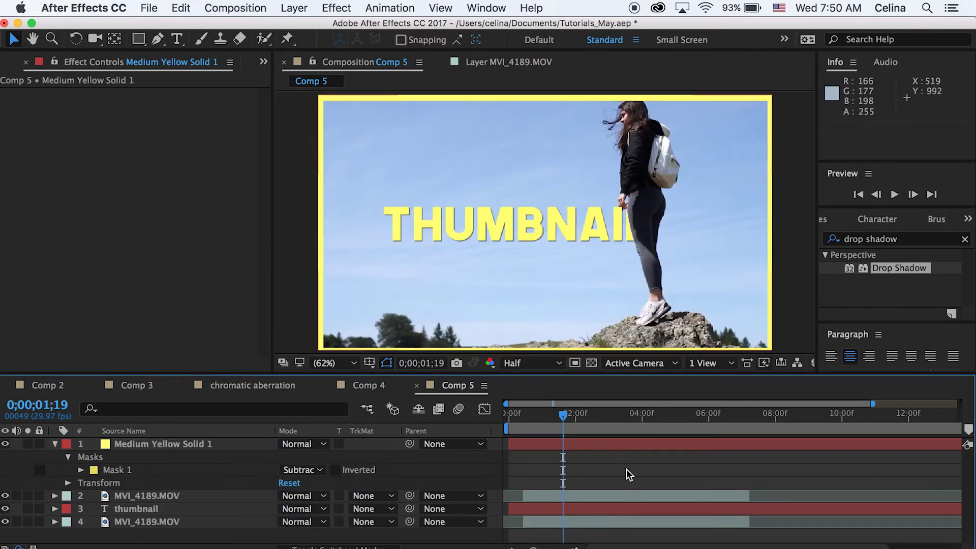
{"action": "left_click", "coordinate": [617, 442]}
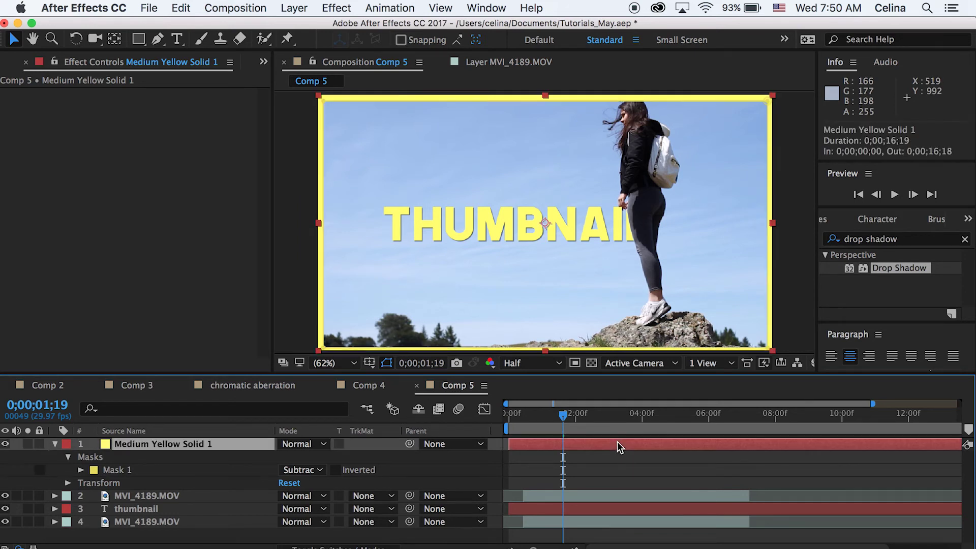
{"action": "left_click", "coordinate": [593, 97]}
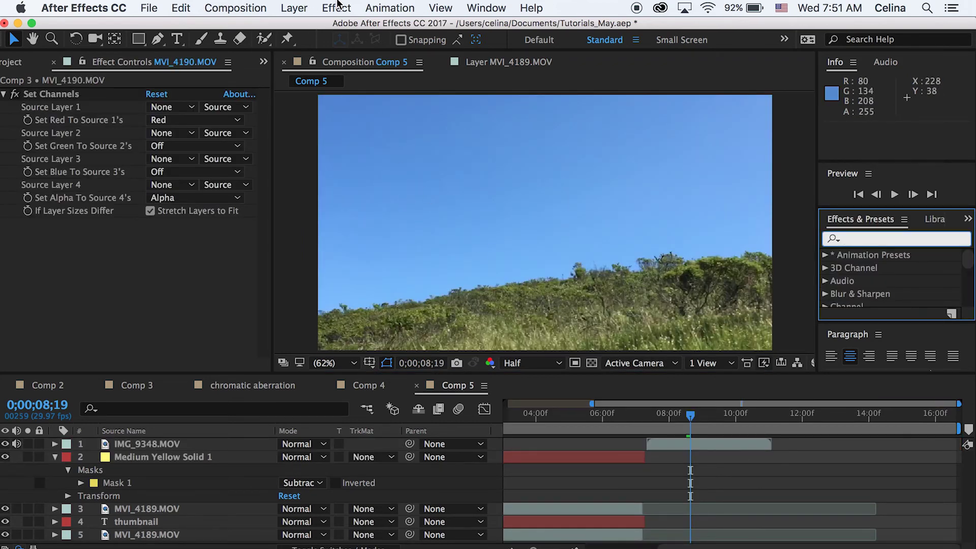
- Add a second 1920 x 1080 px medium yellow solid above the IMG_9348.MOV layer
{"action": "left_click", "coordinate": [338, 7]}
{"action": "left_click", "coordinate": [688, 432]}
{"action": "left_click", "coordinate": [696, 444]}
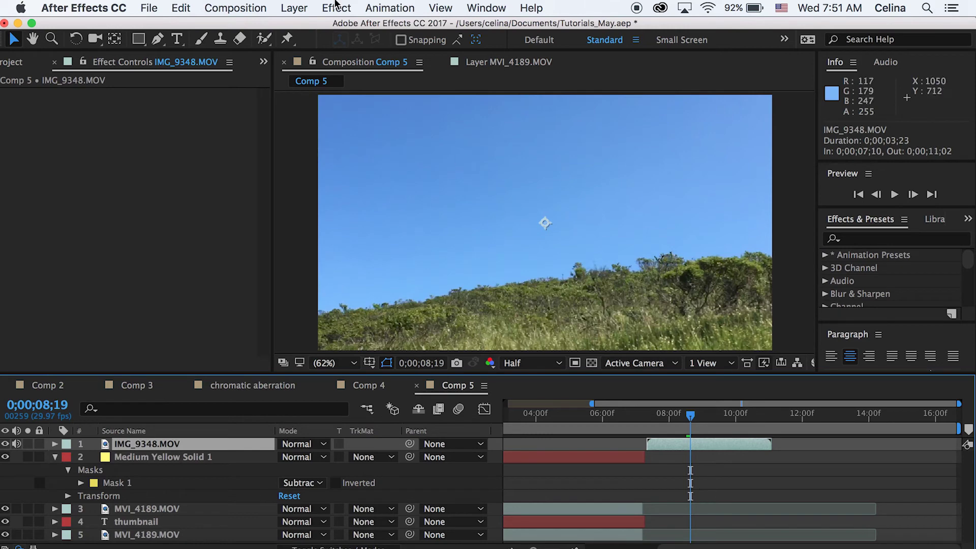
{"action": "left_click", "coordinate": [294, 8]}
{"action": "mouse_move", "coordinate": [387, 27]}
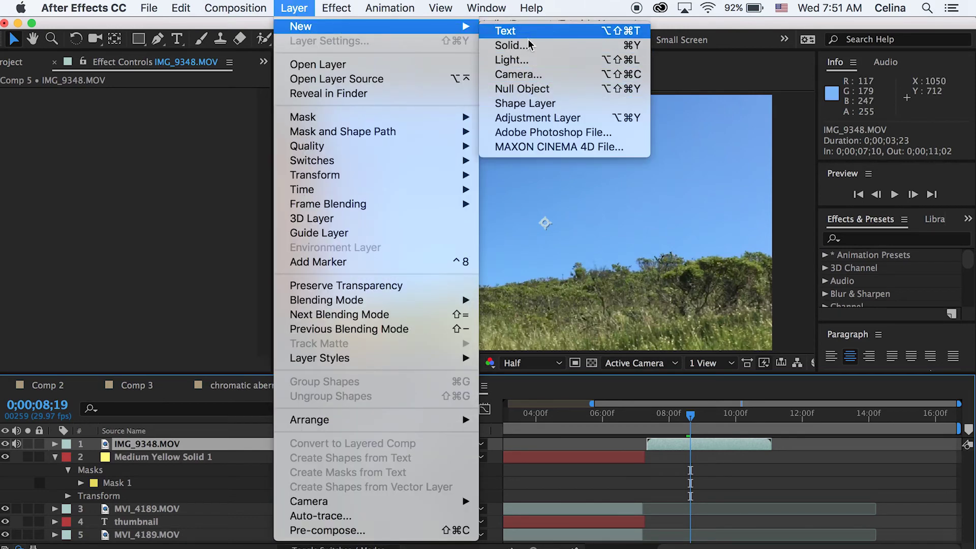
{"action": "left_click", "coordinate": [511, 46]}
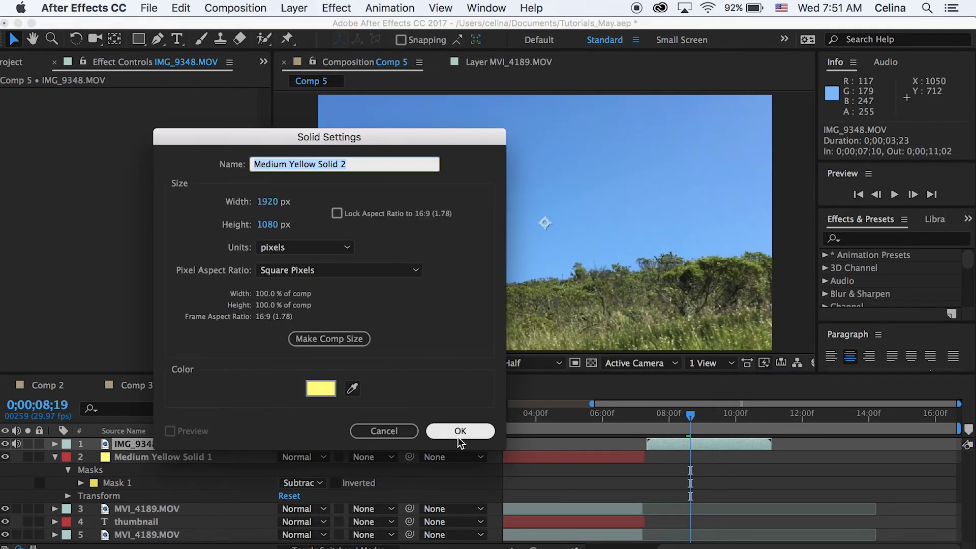
{"action": "left_click", "coordinate": [460, 440]}
- Apply Turbulent Displace to the new yellow solid and set its Complexity to 10
{"action": "left_click", "coordinate": [880, 239]}
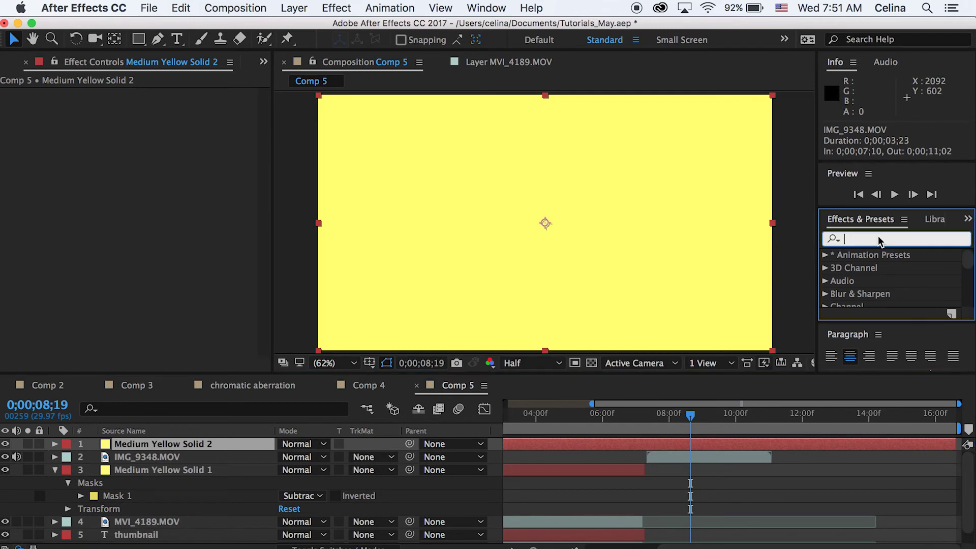
{"action": "type", "text": "turbul"}
{"action": "double_click", "coordinate": [899, 270]}
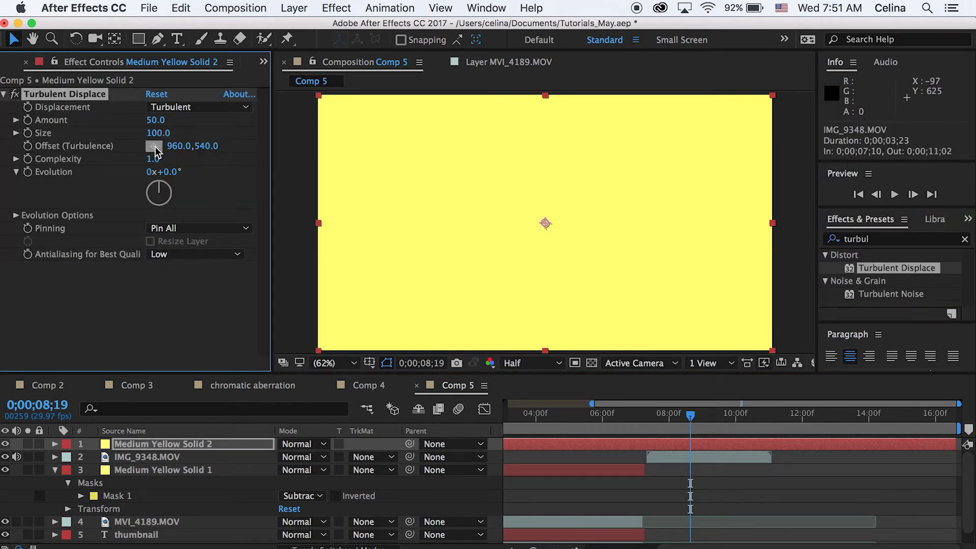
{"action": "left_click", "coordinate": [155, 160]}
{"action": "type", "text": "10"}
{"action": "key", "text": "Return"}
- Mask the displaced solid to a wide rectangle about 1,317 x 213 px and move it down toward the frame's center
{"action": "left_click", "coordinate": [133, 37]}
{"action": "left_click_drag", "start_coordinate": [371, 173], "coordinate": [683, 223]}
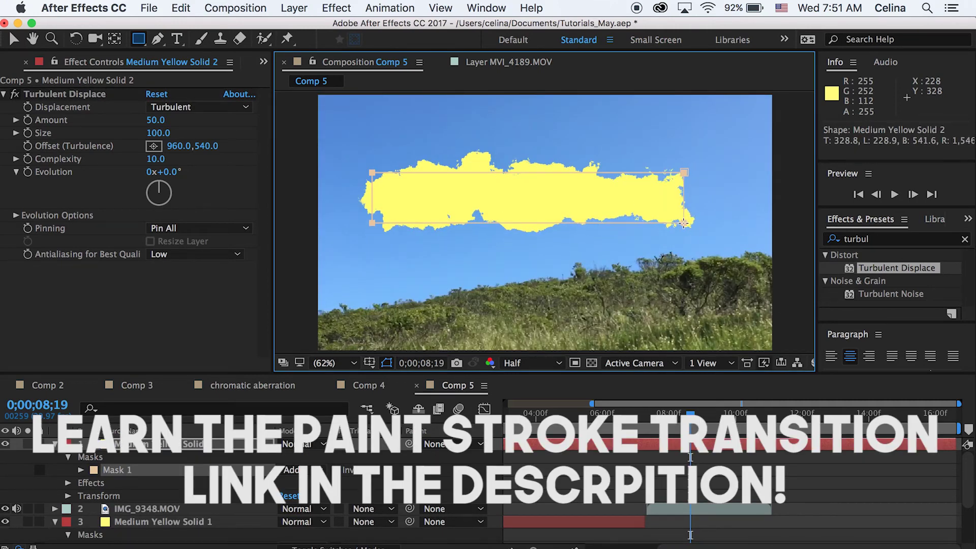
{"action": "left_click", "coordinate": [15, 38]}
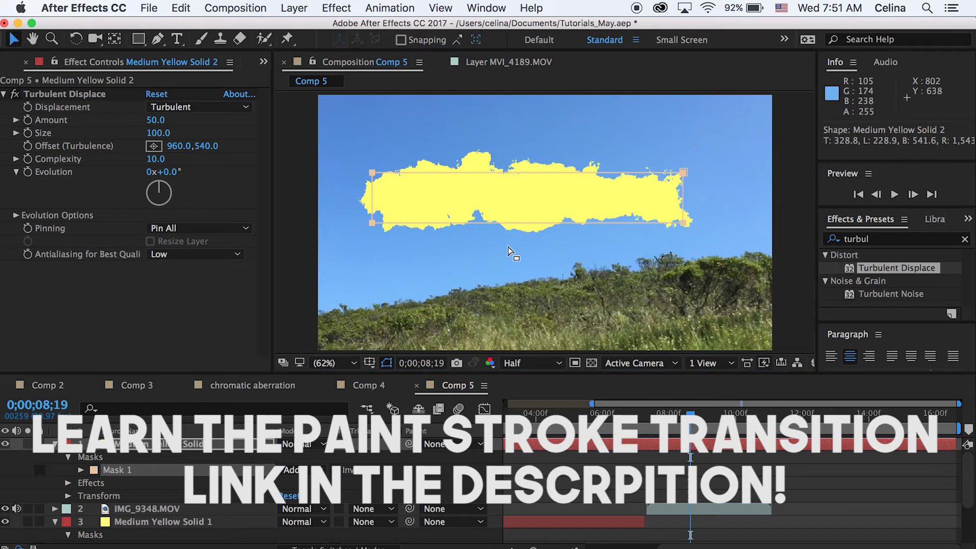
{"action": "left_click_drag", "start_coordinate": [512, 204], "coordinate": [549, 229]}
{"action": "left_click_drag", "start_coordinate": [532, 190], "coordinate": [535, 216]}
- Find the Drop Shadow effect and apply it to the rough-edged yellow solid
{"action": "double_click", "coordinate": [876, 235]}
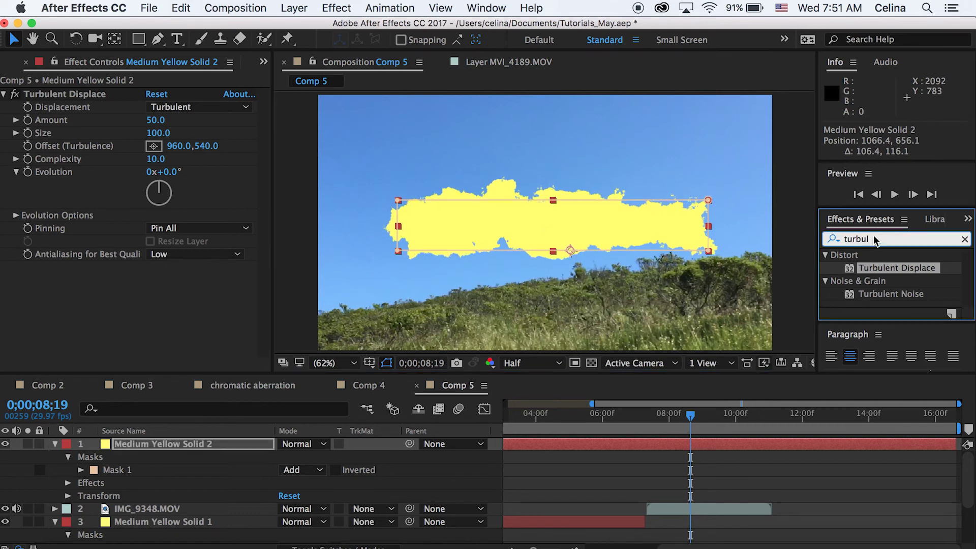
{"action": "type", "text": "t"}
{"action": "key", "text": "BackSpace"}
{"action": "type", "text": "drop"}
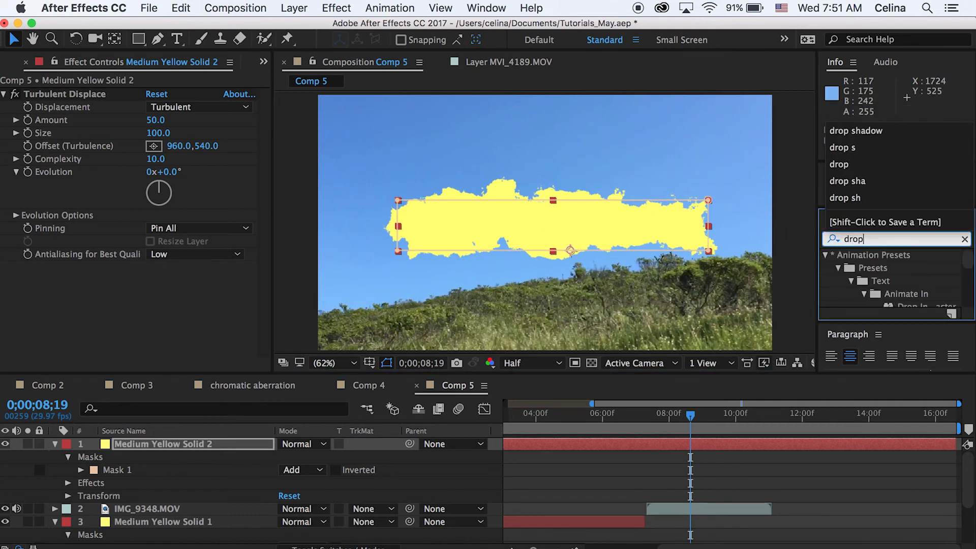
{"action": "type", "text": " sha"}
{"action": "double_click", "coordinate": [901, 270]}
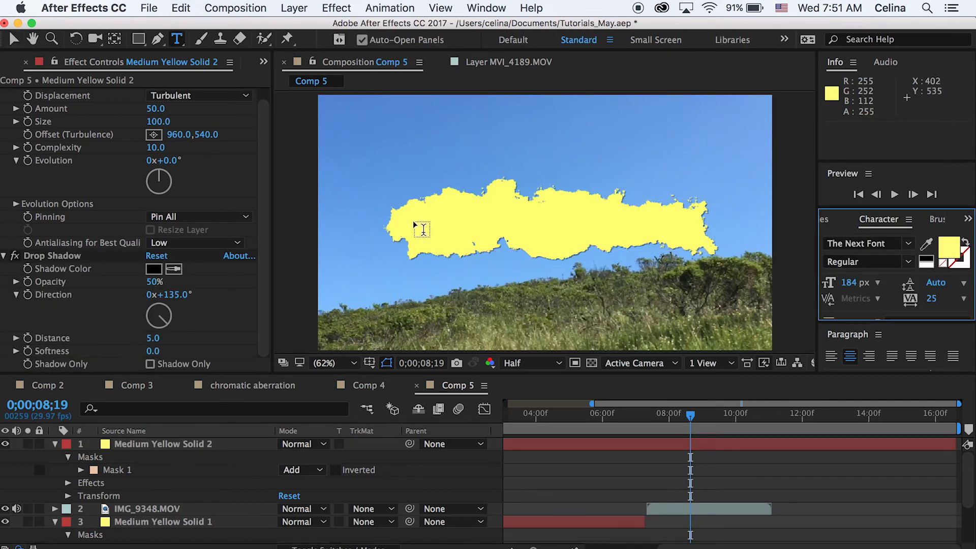
- Create a new text layer reading THUMBNAIL near the yellow paint shape
{"action": "left_click", "coordinate": [413, 218]}
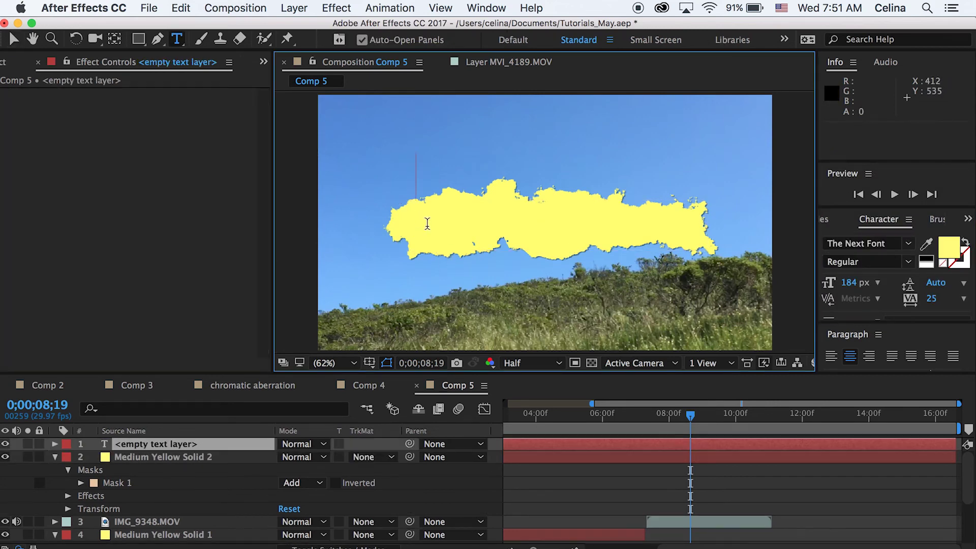
{"action": "type", "text": "thu"}
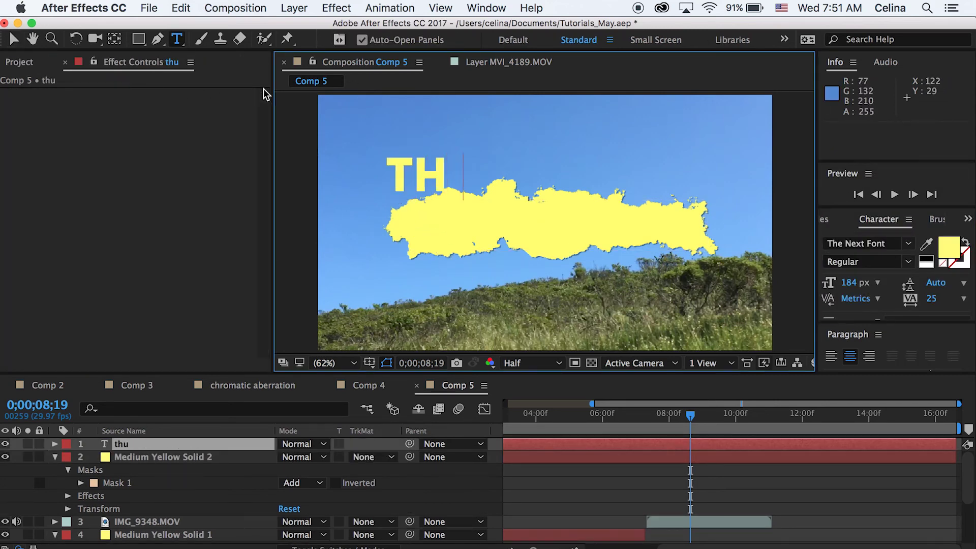
{"action": "type", "text": "mbnail"}
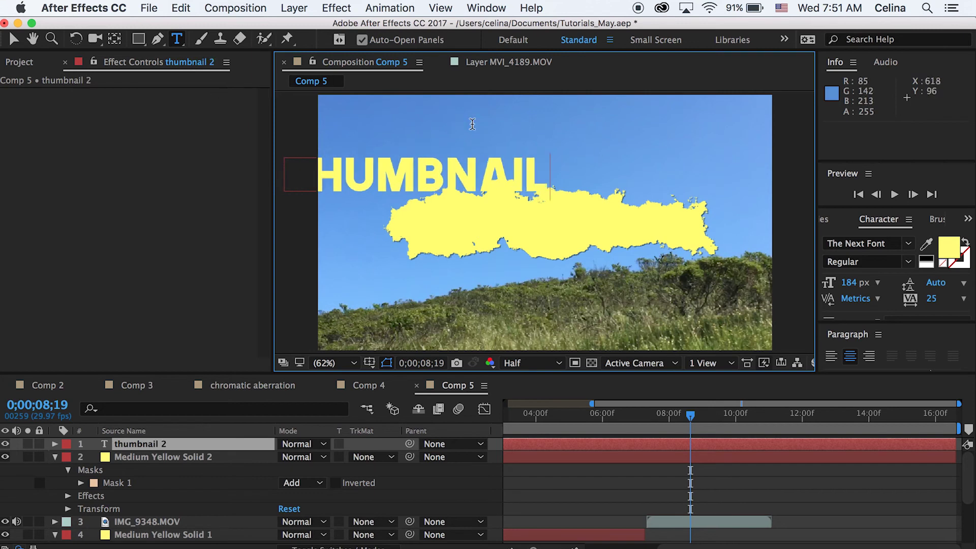
- Recolor the new THUMBNAIL text to a muted red, size it to 141 px and center it on the yellow paint shape
{"action": "key", "text": "super+a"}
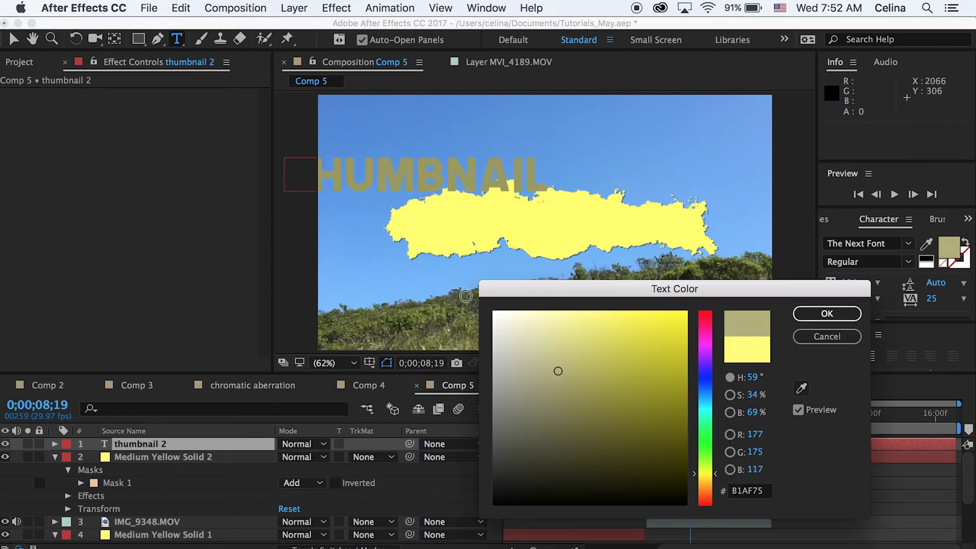
{"action": "left_click_drag", "start_coordinate": [466, 296], "coordinate": [464, 294]}
{"action": "left_click", "coordinate": [837, 308]}
{"action": "left_click_drag", "start_coordinate": [574, 222], "coordinate": [576, 221]}
{"action": "left_click_drag", "start_coordinate": [576, 222], "coordinate": [578, 221]}
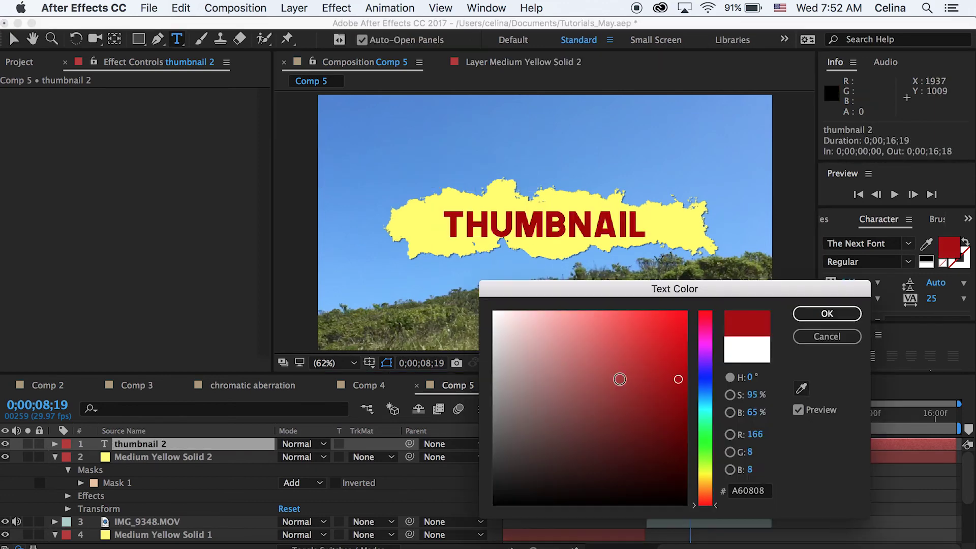
{"action": "mouse_move", "coordinate": [678, 379]}
{"action": "left_mouse_down"}
{"action": "mouse_move", "coordinate": [544, 397]}
{"action": "mouse_move", "coordinate": [675, 388]}
{"action": "mouse_move", "coordinate": [660, 421]}
{"action": "mouse_move", "coordinate": [625, 392]}
{"action": "mouse_move", "coordinate": [626, 376]}
{"action": "left_mouse_up"}
{"action": "left_click", "coordinate": [827, 314]}
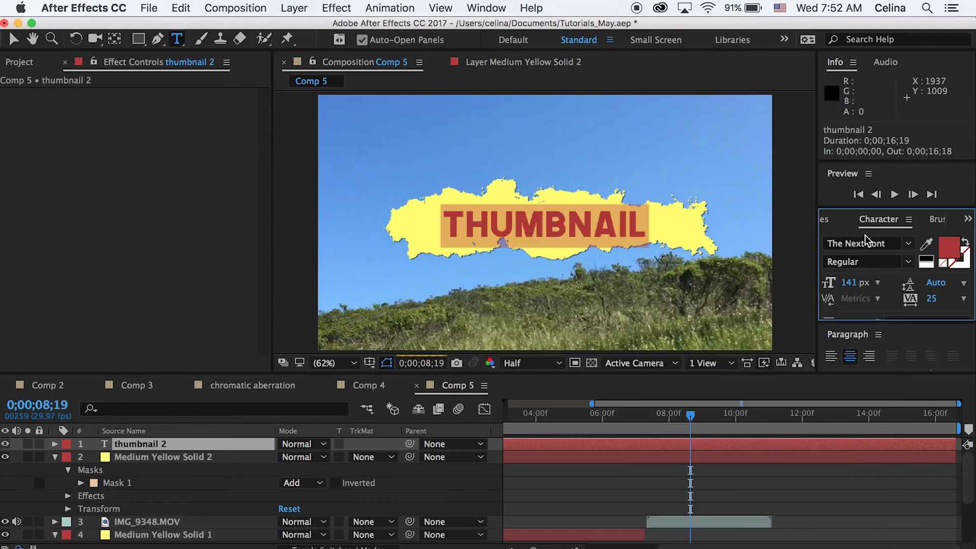
- Copy the Drop Shadow effect from Medium Yellow Solid 2 to the thumbnail 2 text layer
{"action": "left_click", "coordinate": [636, 458]}
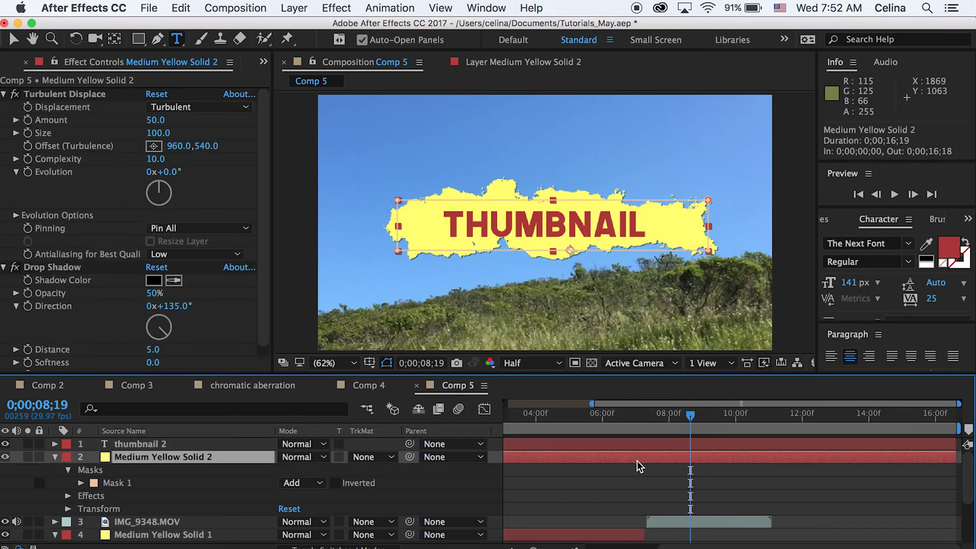
{"action": "left_click", "coordinate": [55, 267]}
{"action": "key", "text": "super+c"}
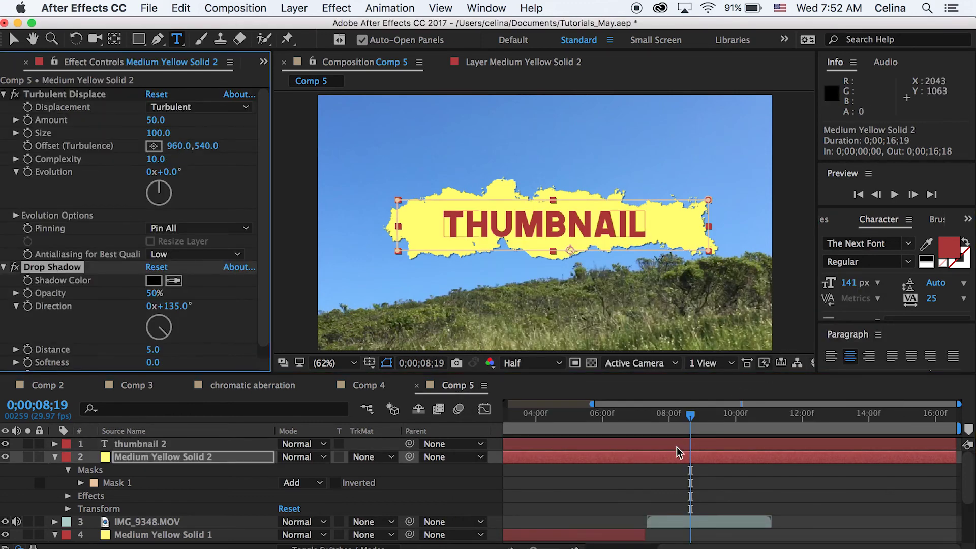
{"action": "left_click", "coordinate": [680, 445]}
{"action": "key", "text": "super+v"}
{"action": "left_click", "coordinate": [790, 491]}
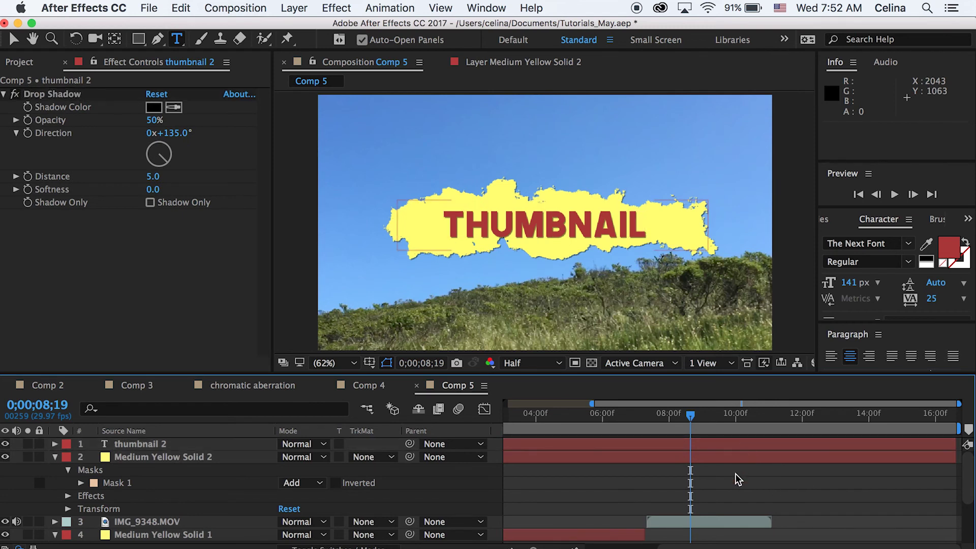
{"action": "scroll", "coordinate": [702, 449], "scroll_direction": "left", "scroll_amount": 4}
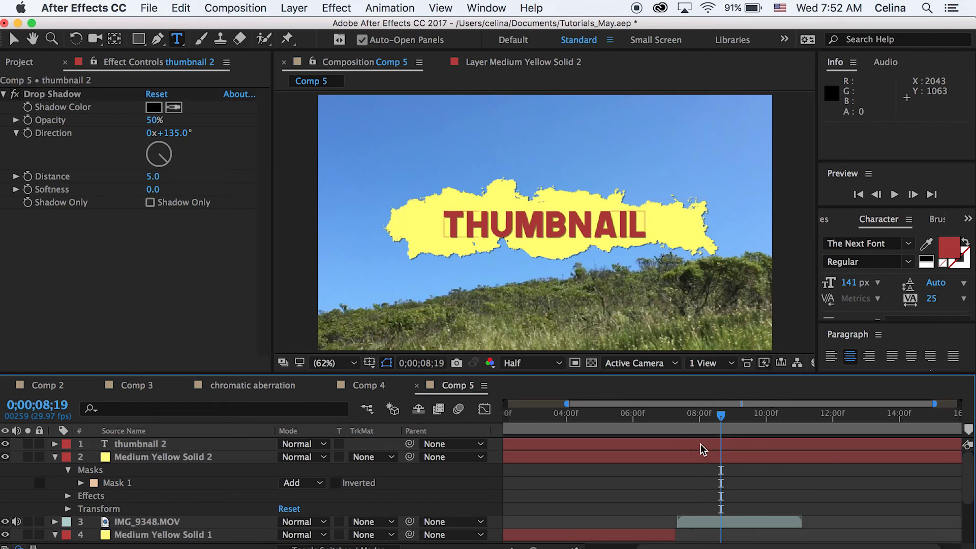
{"action": "scroll", "coordinate": [701, 450], "scroll_direction": "down", "scroll_amount": 1}
{"action": "scroll", "coordinate": [701, 449], "scroll_direction": "right", "scroll_amount": 4}
{"action": "scroll", "coordinate": [701, 450], "scroll_direction": "up", "scroll_amount": 1}
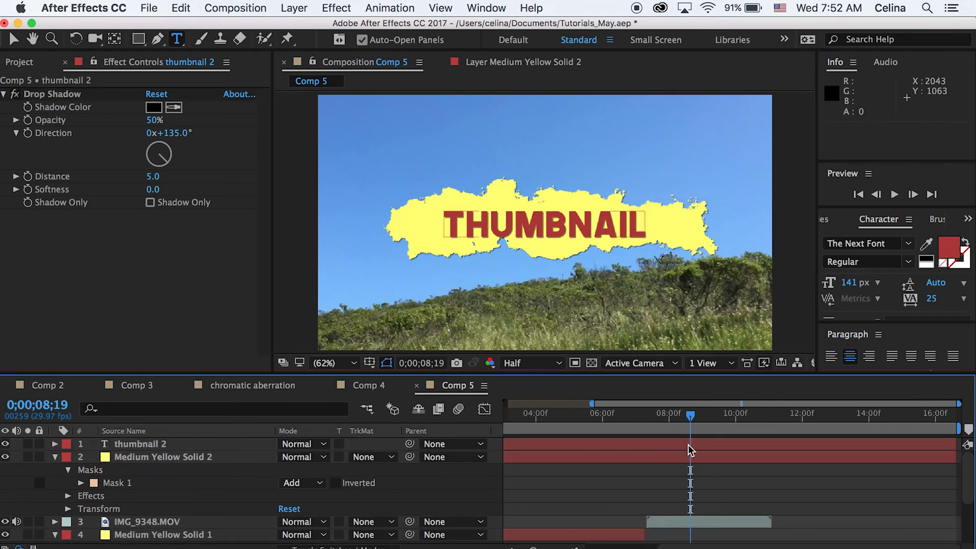
- Create a new adjustment layer above the thumbnail 2 text layer
{"action": "left_click", "coordinate": [304, 7]}
{"action": "mouse_move", "coordinate": [305, 27]}
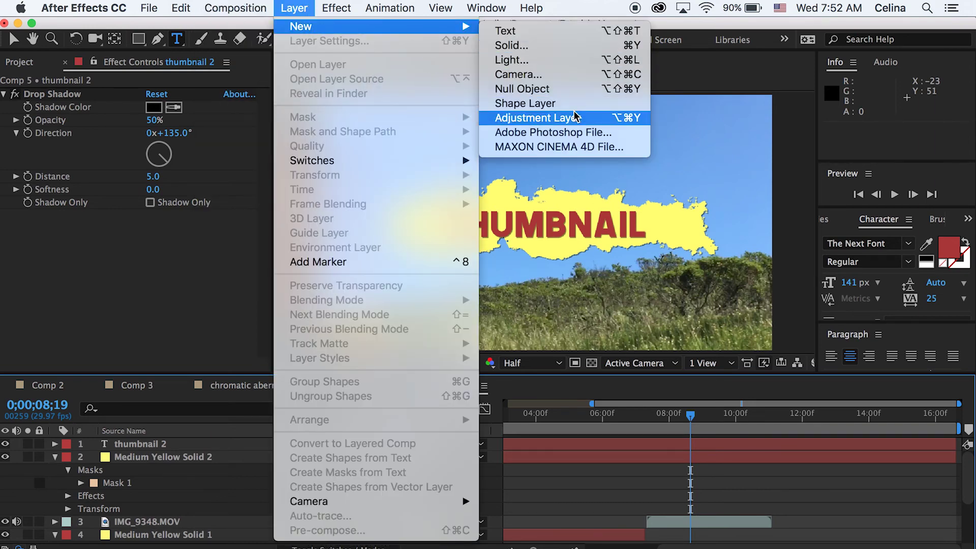
{"action": "left_click", "coordinate": [584, 118]}
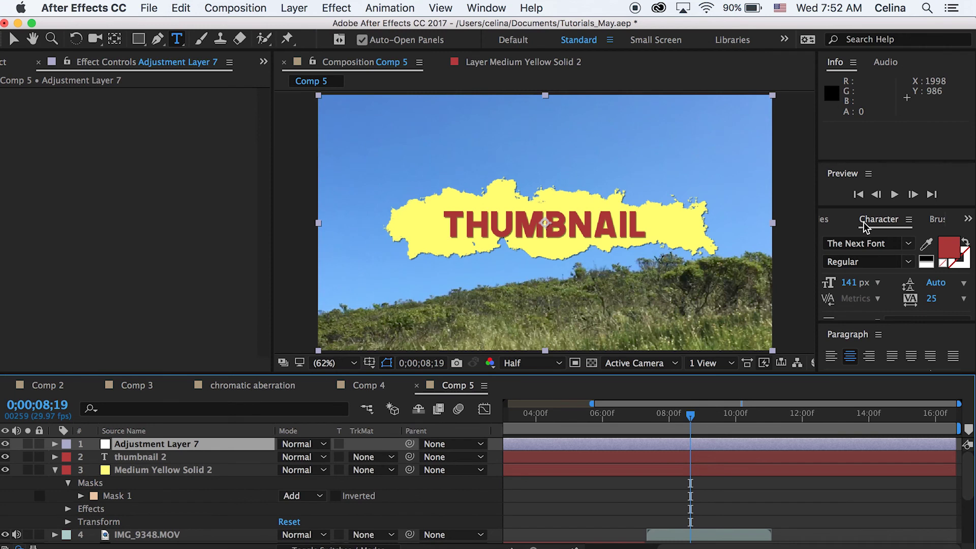
- Find the Lumetri Color effect and apply it to the new adjustment layer
{"action": "scroll", "coordinate": [866, 227], "scroll_direction": "down", "scroll_amount": 1}
{"action": "scroll", "coordinate": [866, 226], "scroll_direction": "up", "scroll_amount": 3}
{"action": "left_click", "coordinate": [899, 239]}
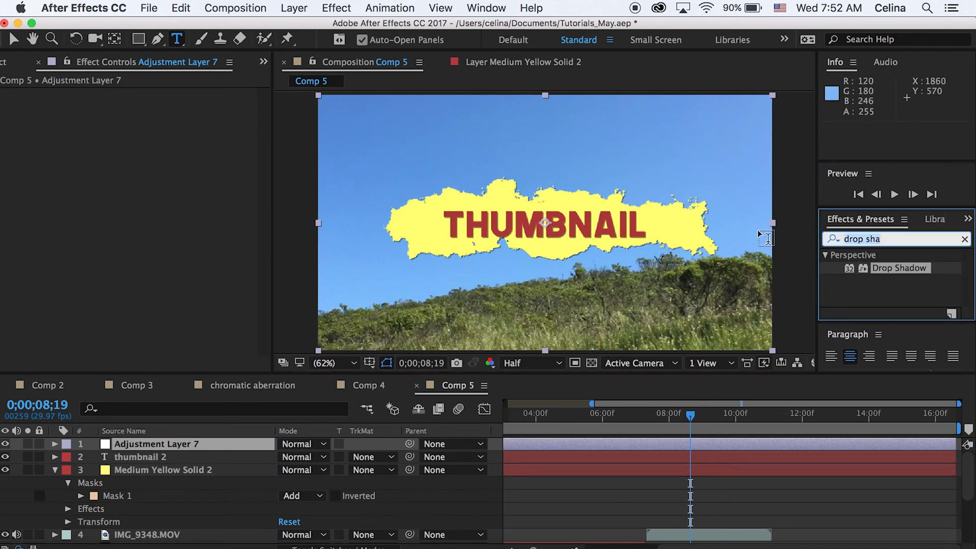
{"action": "type", "text": "lumetr"}
{"action": "double_click", "coordinate": [907, 269]}
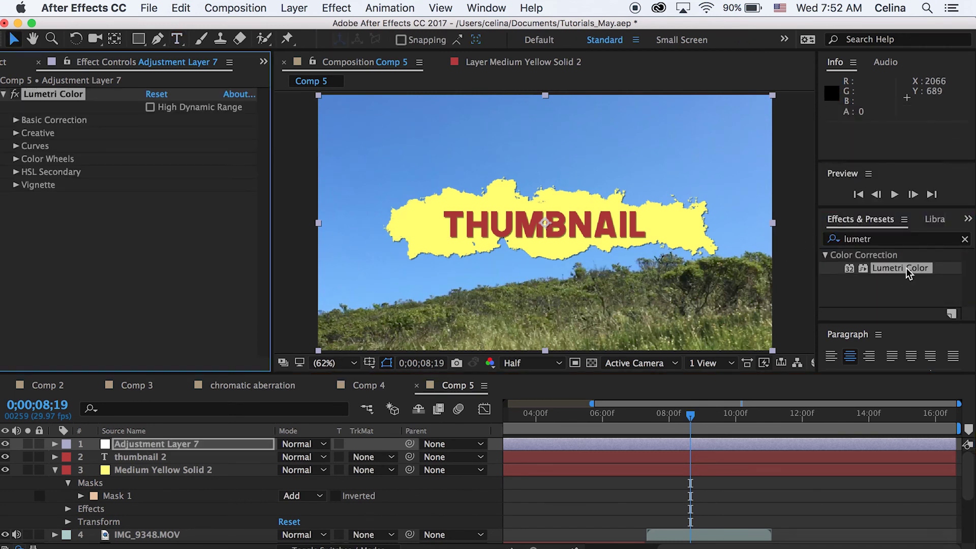
- Set the Creative look of the adjustment layer's Lumetri Color effect to OSIRIS_M31 – Rec.709
{"action": "left_click", "coordinate": [15, 133]}
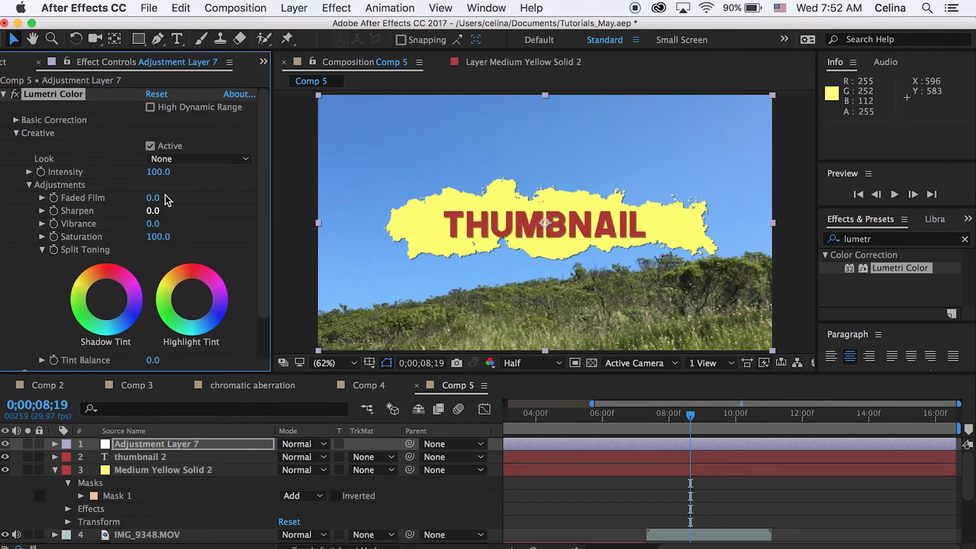
{"action": "left_click", "coordinate": [173, 158]}
{"action": "left_click", "coordinate": [642, 506]}
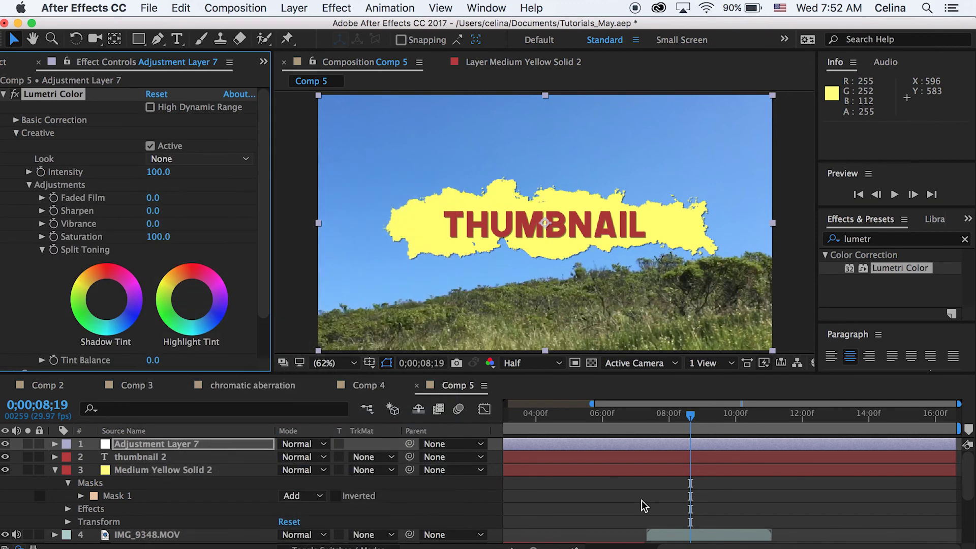
{"action": "left_click", "coordinate": [605, 493]}
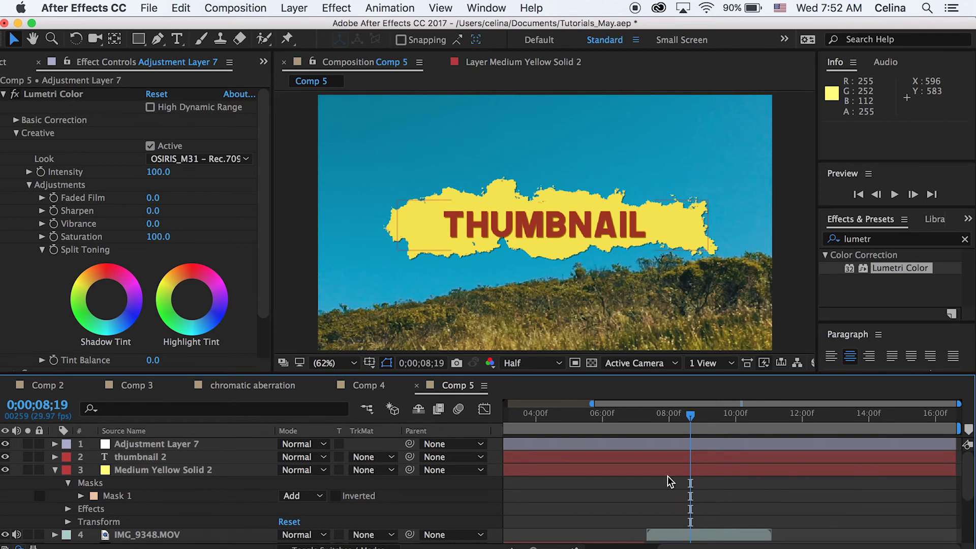
- Hide mask and shape paths in the composition view and collapse the Medium Yellow Solid 2 and Medium Yellow Solid 1 layers
{"action": "left_click", "coordinate": [387, 363]}
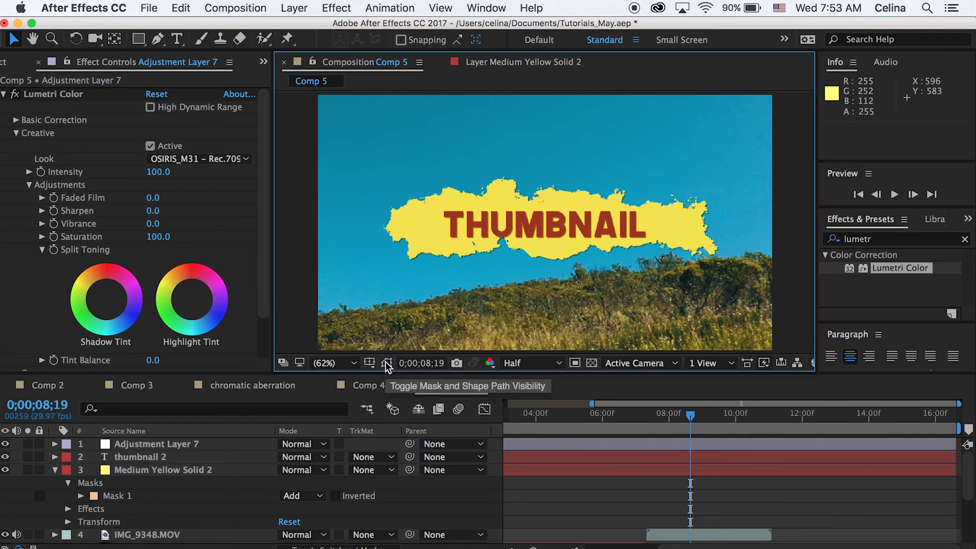
{"action": "left_click", "coordinate": [272, 457]}
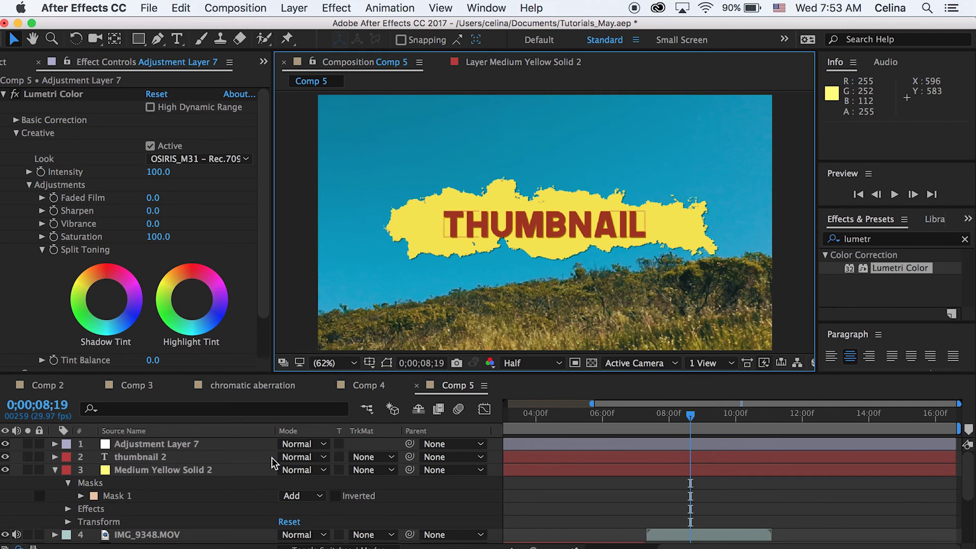
{"action": "left_click", "coordinate": [55, 470]}
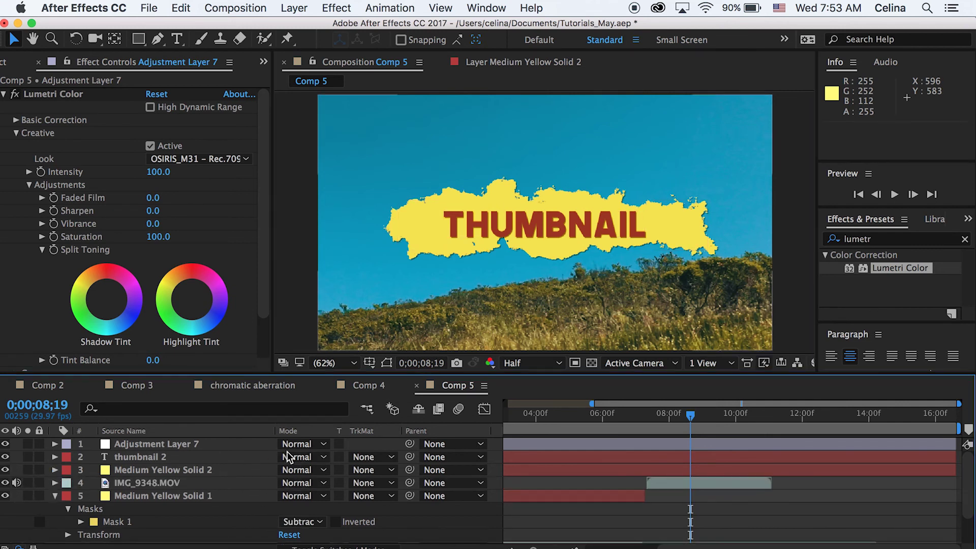
{"action": "left_click", "coordinate": [55, 495]}
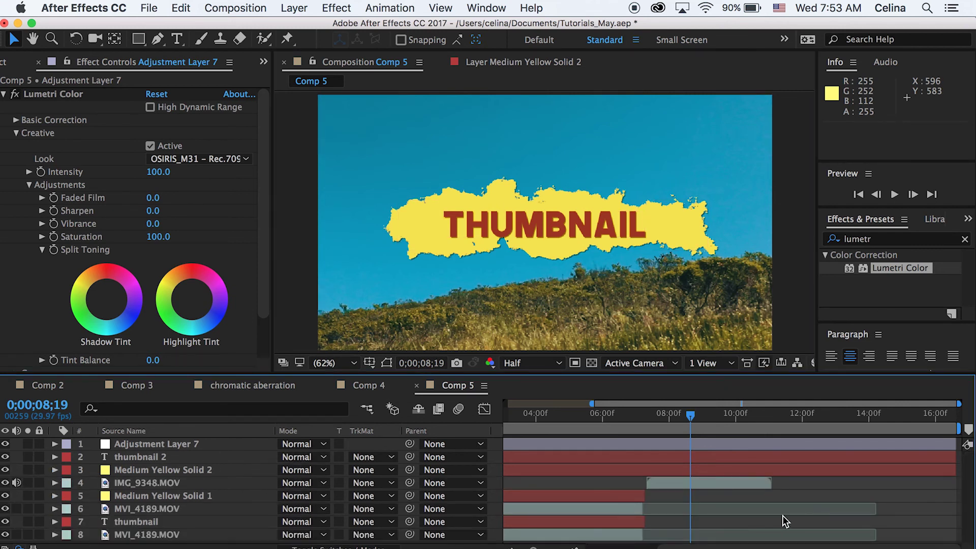
- Scrub Comp 5 between the woman clip and the hillside clip to review the color grade over both thumbnails
{"action": "left_click_drag", "start_coordinate": [681, 428], "coordinate": [561, 456]}
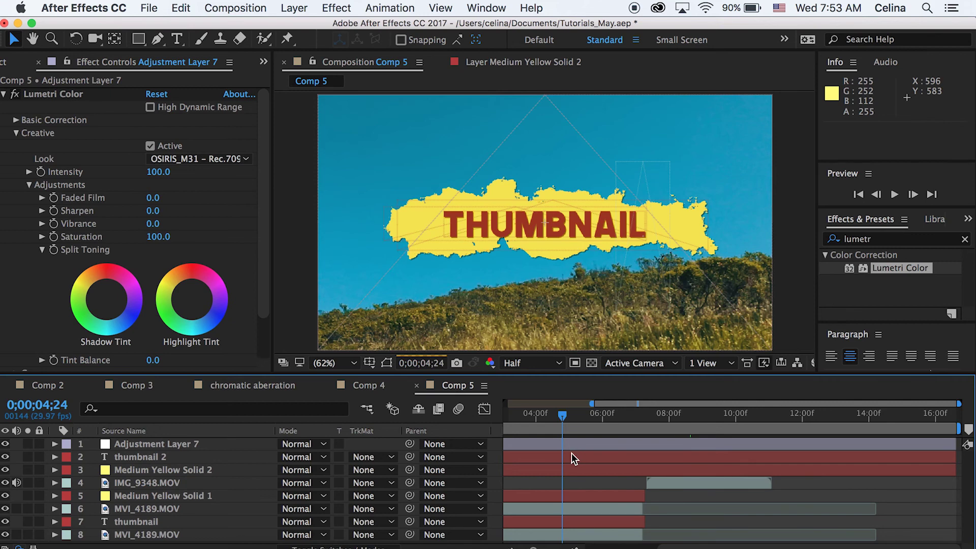
{"action": "scroll", "coordinate": [594, 462], "scroll_direction": "left", "scroll_amount": 3}
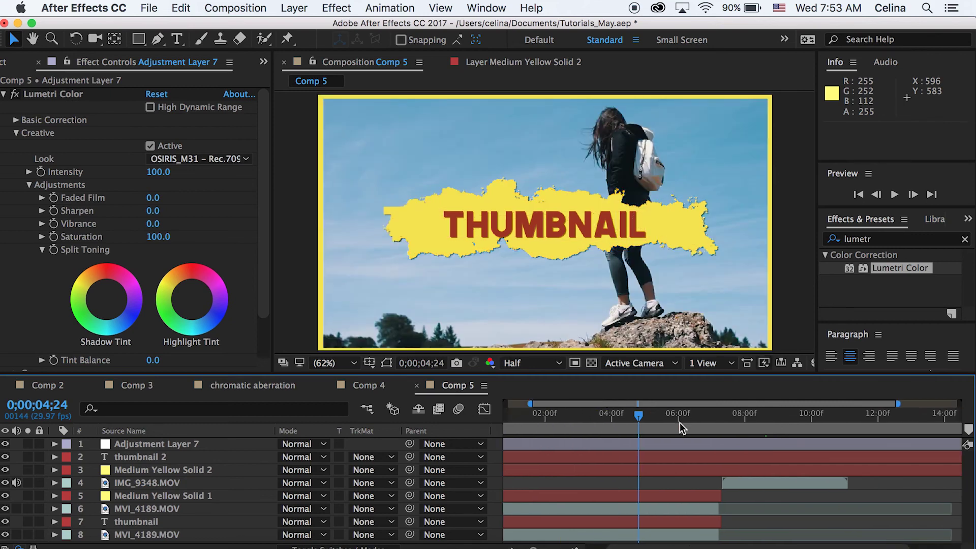
{"action": "left_click", "coordinate": [691, 426]}
{"action": "left_click", "coordinate": [698, 471]}
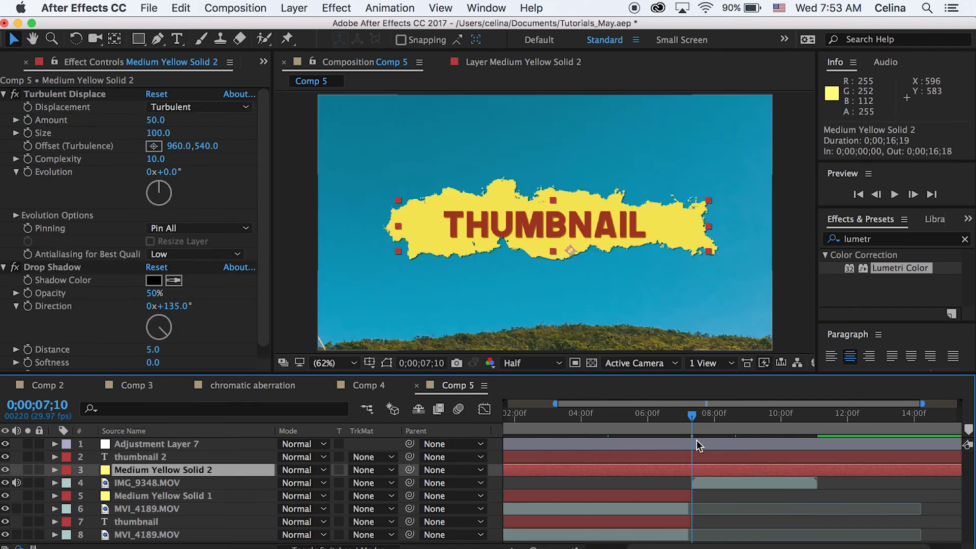
{"action": "left_click", "coordinate": [639, 429]}
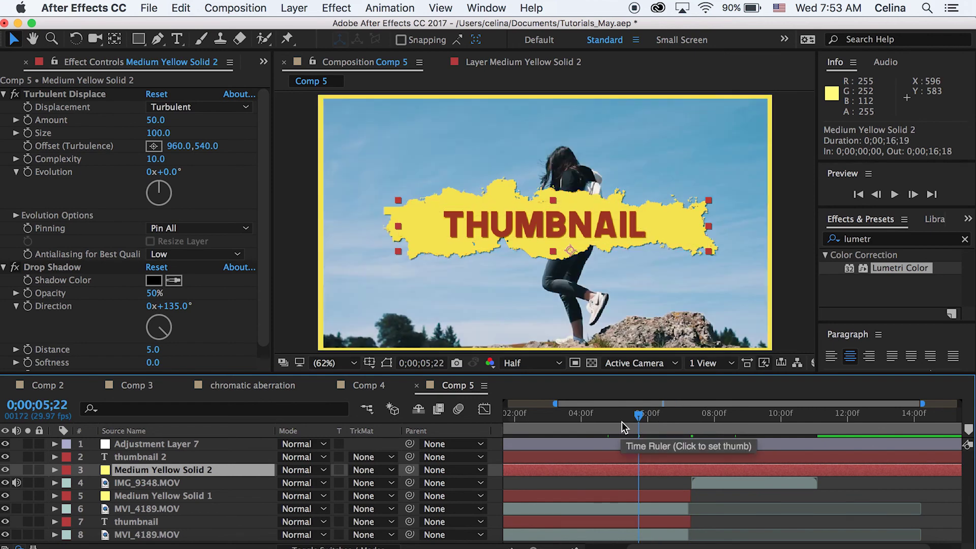
{"action": "left_click_drag", "start_coordinate": [665, 426], "coordinate": [719, 426]}
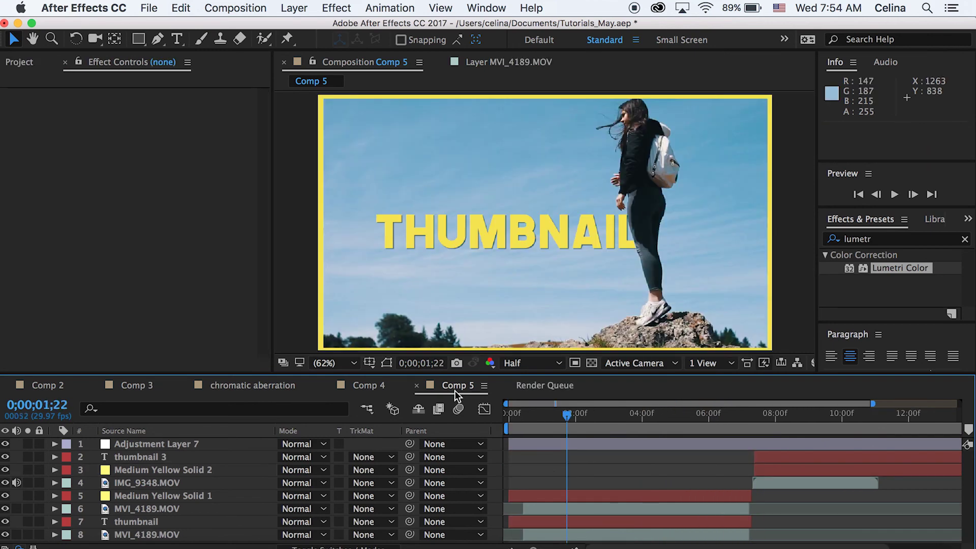
- Set the Comp 5 preview resolution to Full
{"action": "left_click", "coordinate": [529, 363]}
{"action": "left_click", "coordinate": [513, 403]}
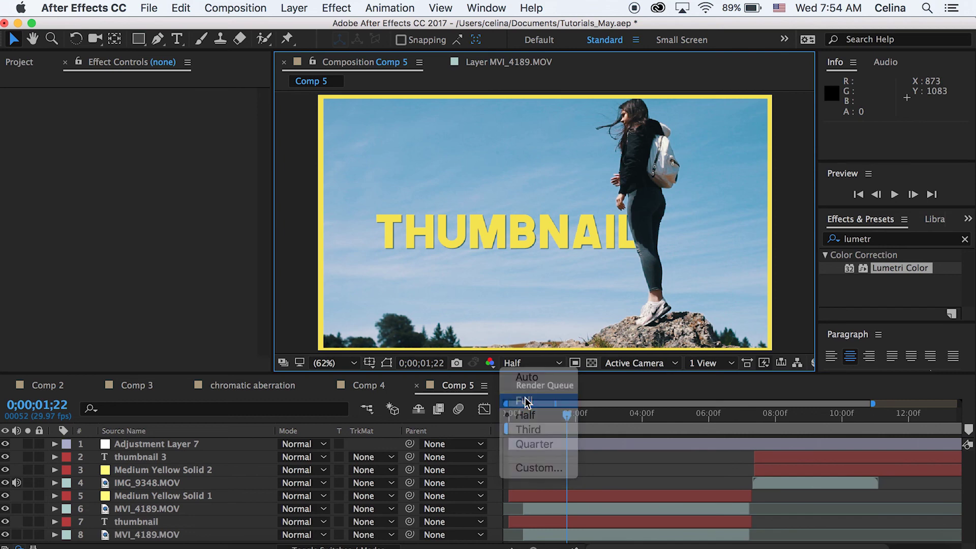
{"action": "left_click", "coordinate": [584, 470]}
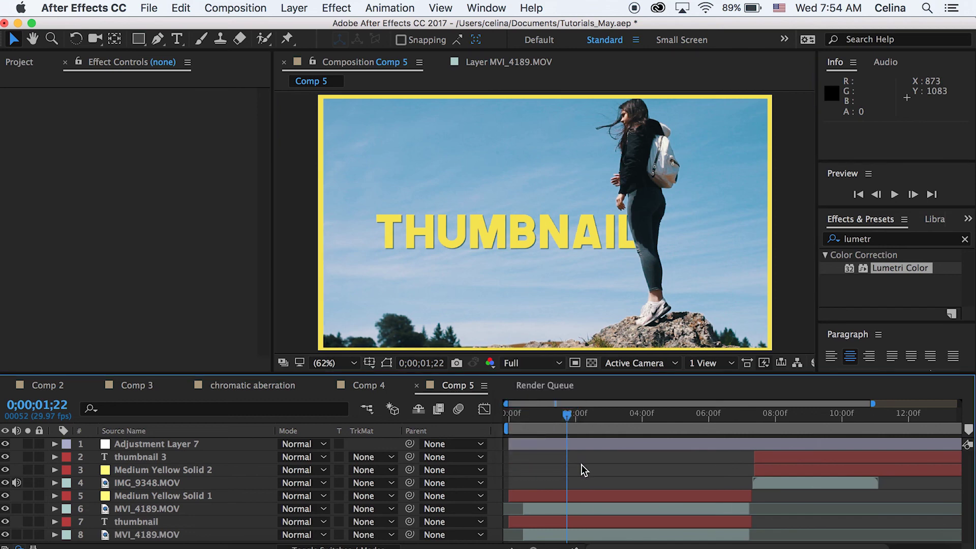
- Add the current Comp 5 frame at 0;00;01;22 to the render queue as a file
{"action": "left_click", "coordinate": [324, 133]}
{"action": "left_click", "coordinate": [235, 7]}
{"action": "mouse_move", "coordinate": [285, 184]}
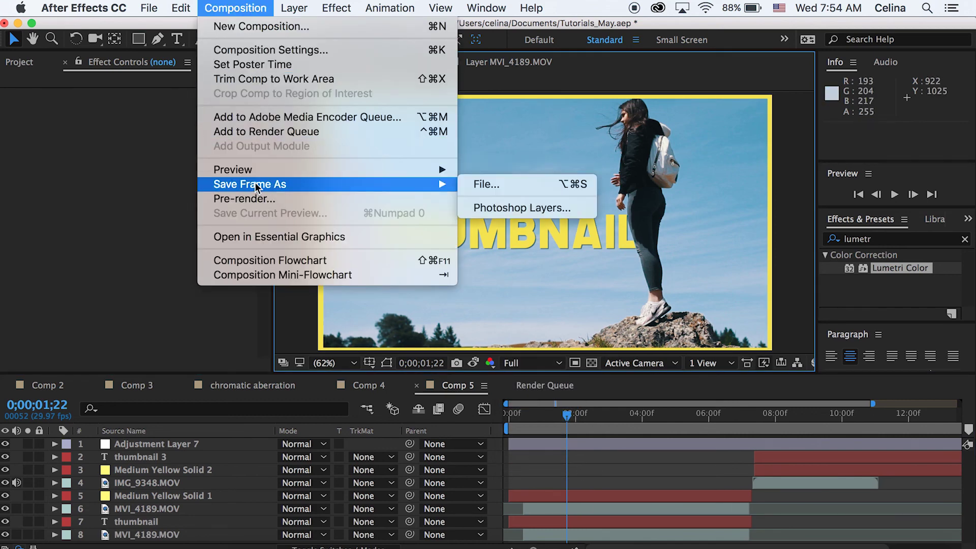
{"action": "left_click", "coordinate": [508, 177]}
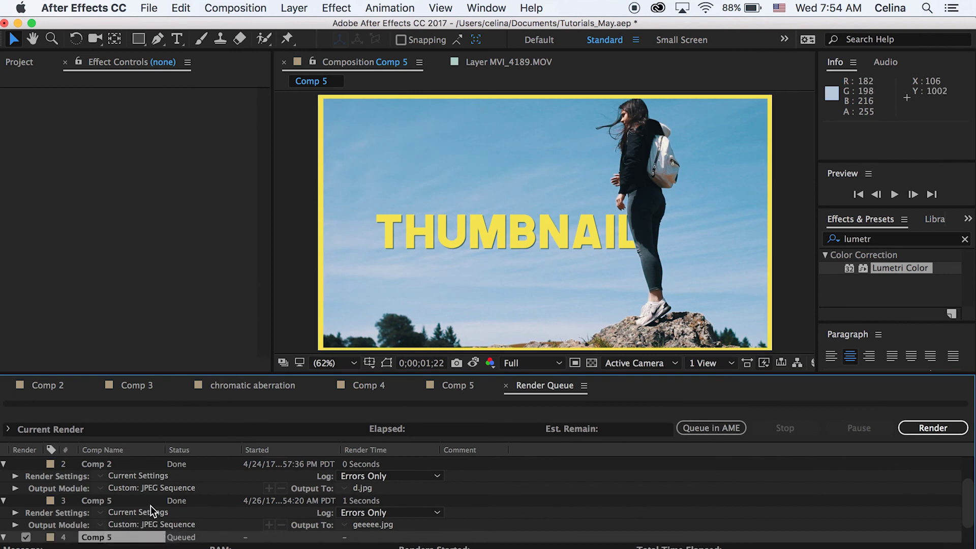
- Change the output module format of the queued Comp 5 frame to JPEG Sequence
{"action": "scroll", "coordinate": [153, 513], "scroll_direction": "down", "scroll_amount": 2}
{"action": "left_click", "coordinate": [133, 536]}
{"action": "left_click", "coordinate": [395, 96]}
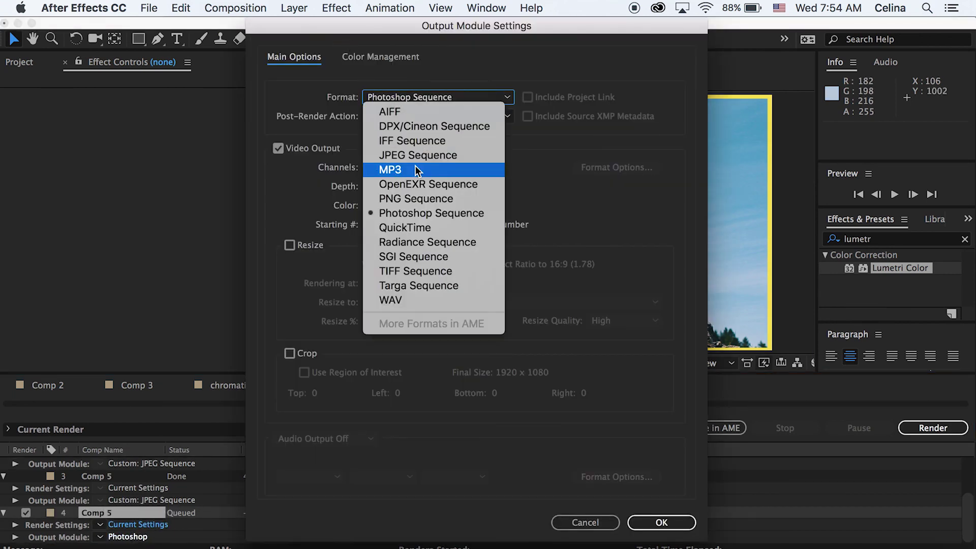
{"action": "left_click", "coordinate": [446, 155]}
{"action": "left_click", "coordinate": [667, 522]}
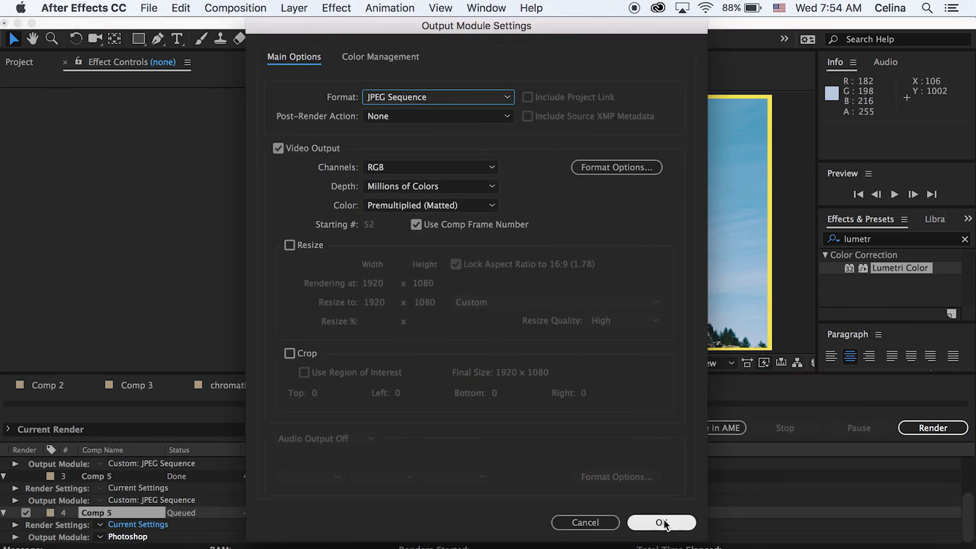
- Set the frame's output to a JPEG on the Desktop under the suggested name and render it
{"action": "left_click", "coordinate": [409, 537]}
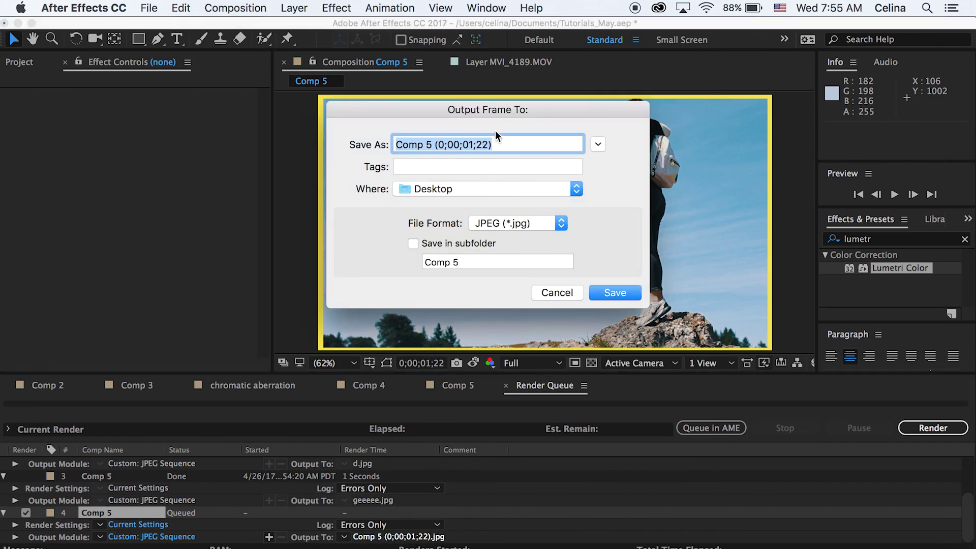
{"action": "left_click", "coordinate": [616, 293]}
{"action": "left_click", "coordinate": [932, 428]}
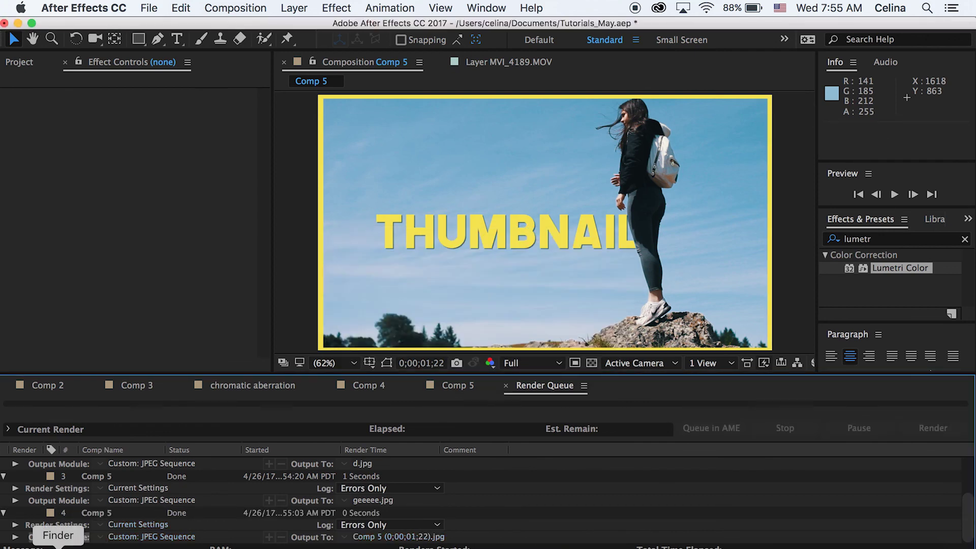
- Switch to Finder, preview the rendered Comp 5 JPEG on the Desktop, and close the preview and the Finder window
{"action": "left_click", "coordinate": [15, 536]}
{"action": "left_click", "coordinate": [259, 220]}
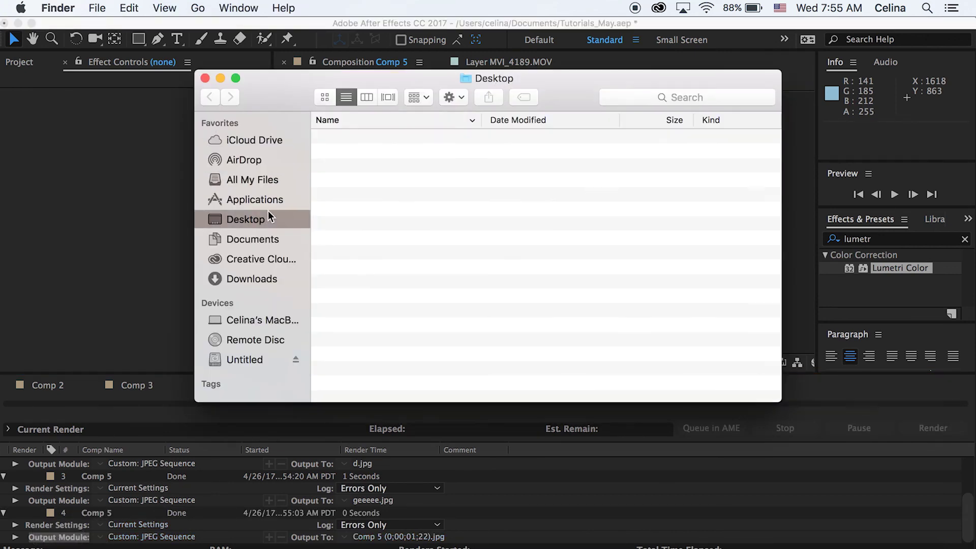
{"action": "left_click", "coordinate": [365, 337]}
{"action": "key", "text": "space"}
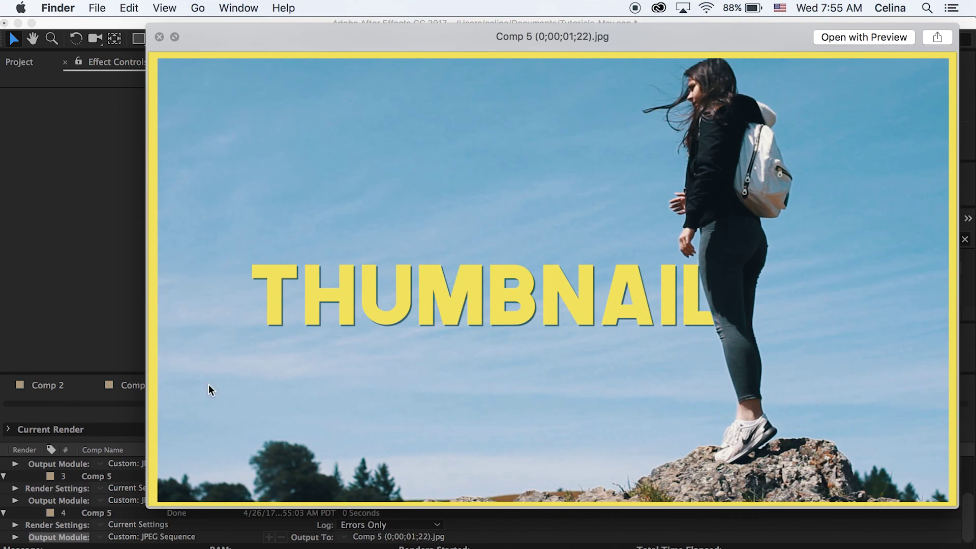
{"action": "key", "text": "space"}
{"action": "left_click", "coordinate": [204, 76]}
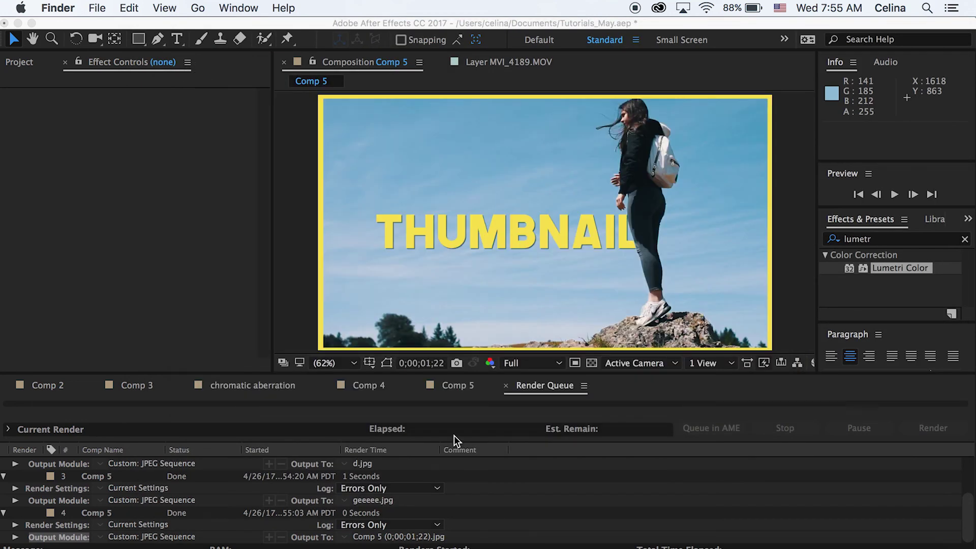